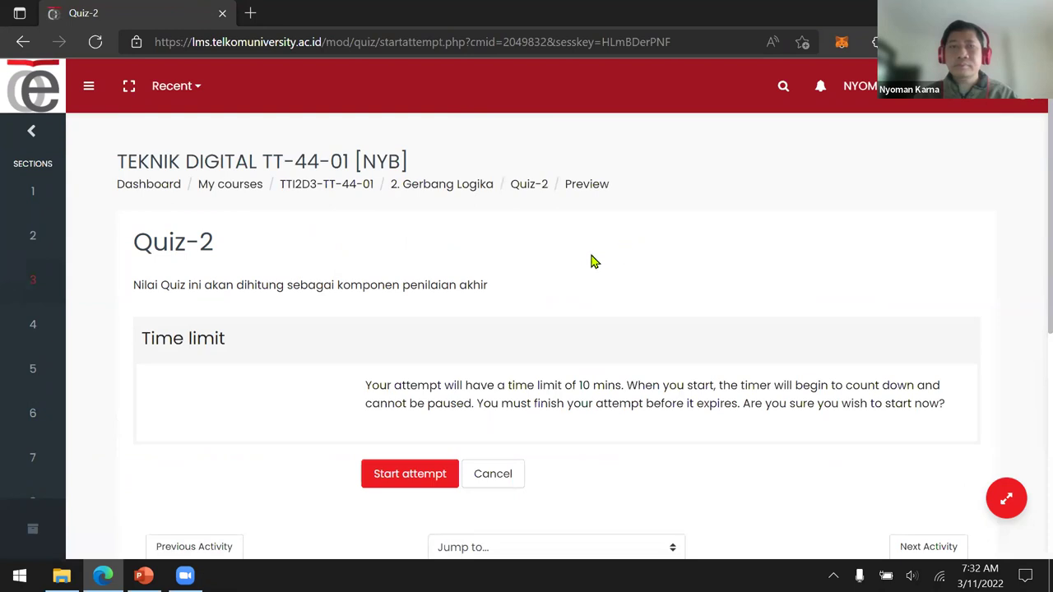
Step: Start the timed attempt of Quiz-2
left_click(411, 472)
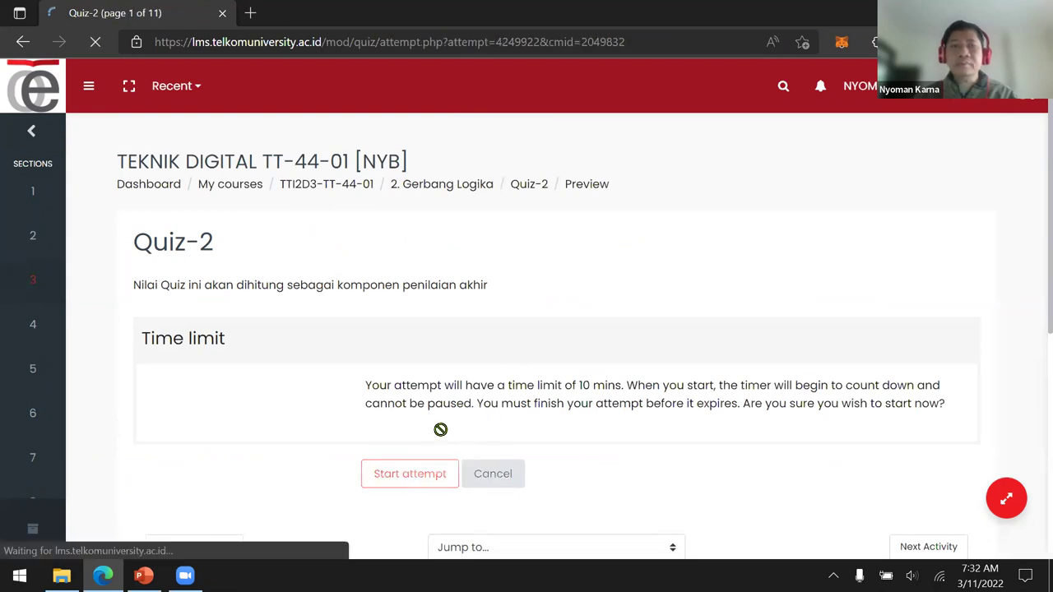
scroll(596, 286, "down", 1)
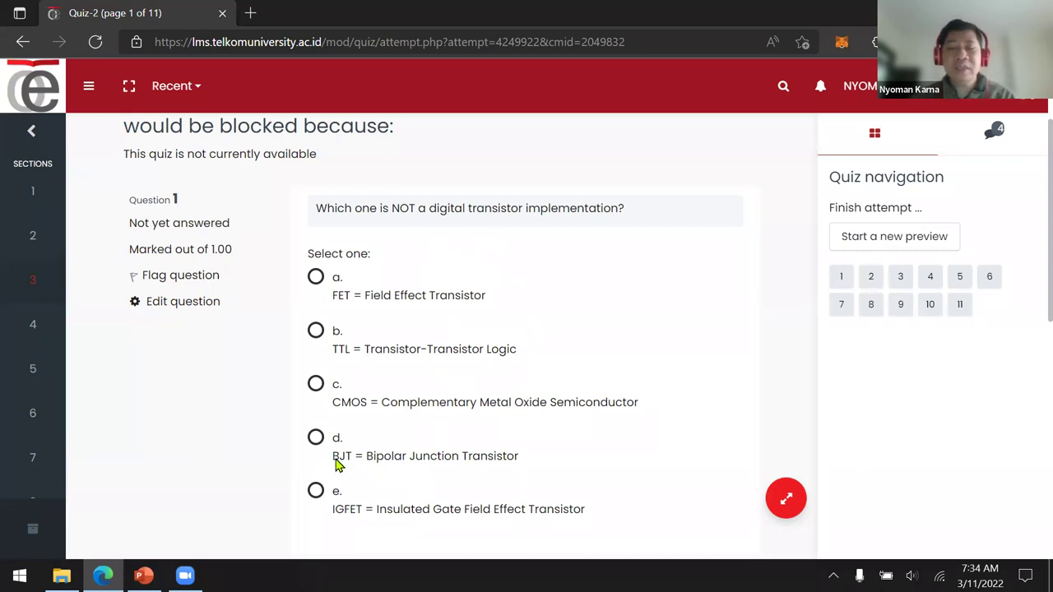
Step: Highlight the text of option d, "BJT = Bipolar Junction Transistor", in question 1 and go to question 2 without selecting an answer
left_click_drag(333, 458, 521, 466)
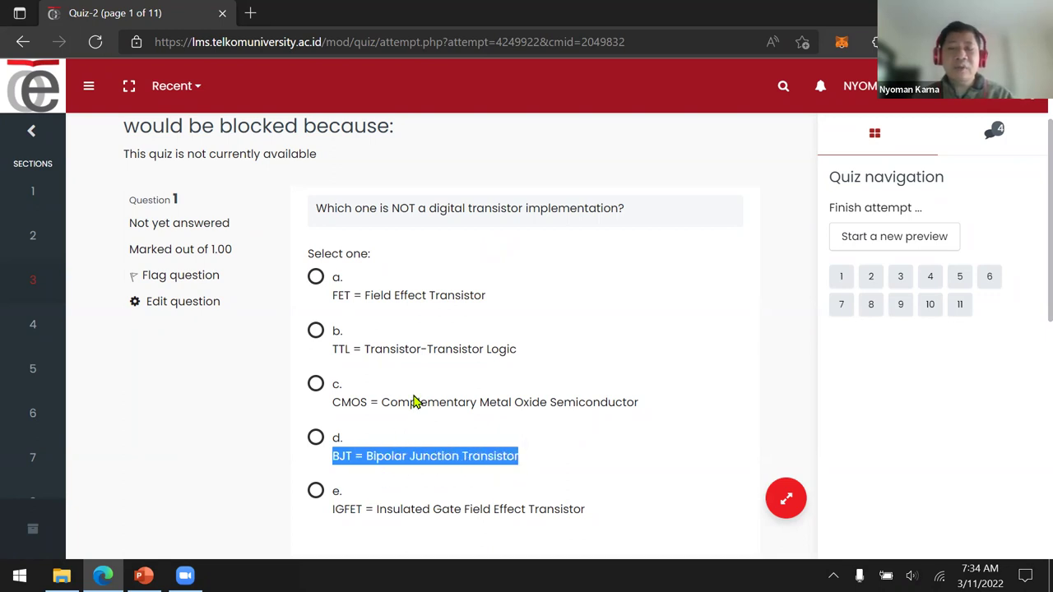
scroll(559, 334, "down", 3)
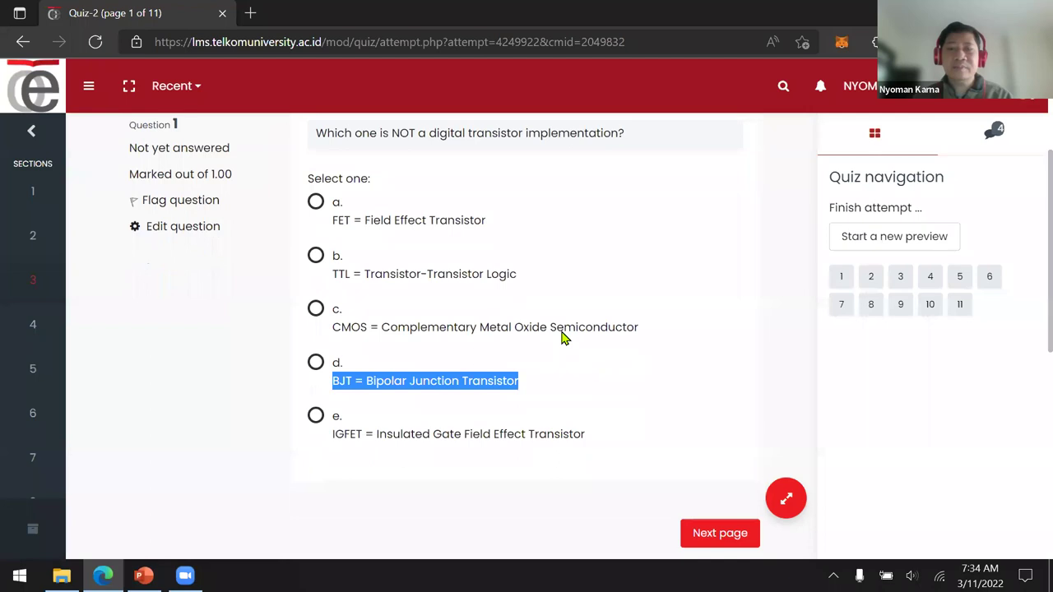
left_click(728, 306)
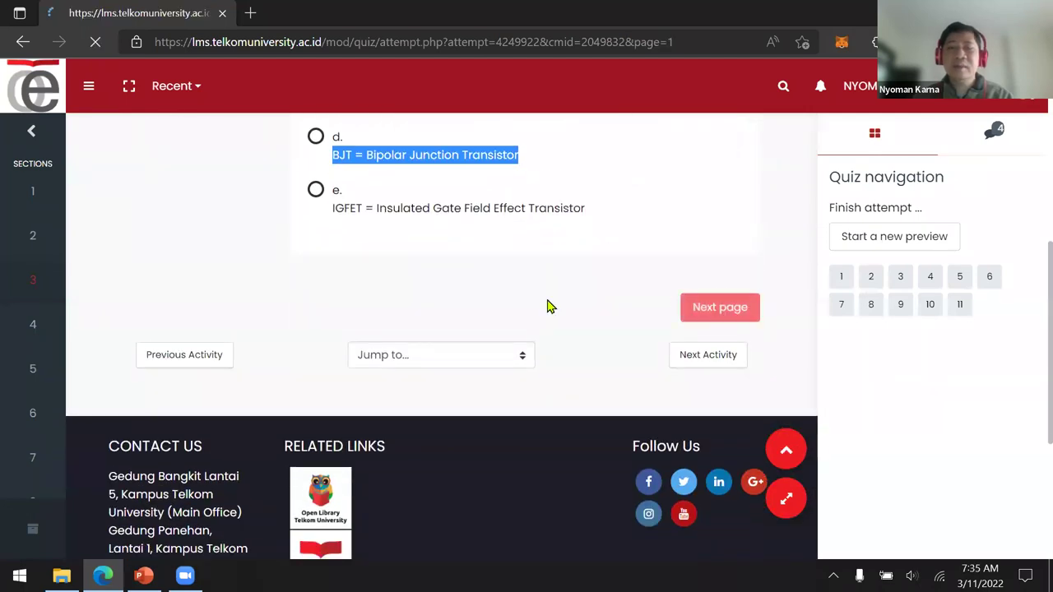
Step: Answer question 2 on digital transistor modes with "saturated mode" and "cut-off mode", and continue to question 3
scroll(568, 288, "down", 2)
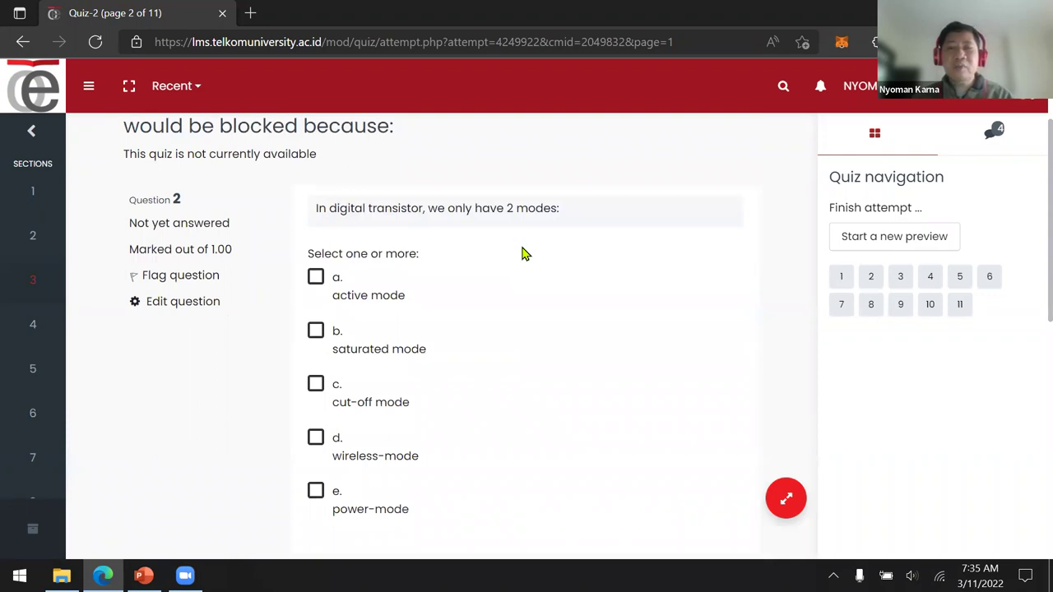
left_click(316, 331)
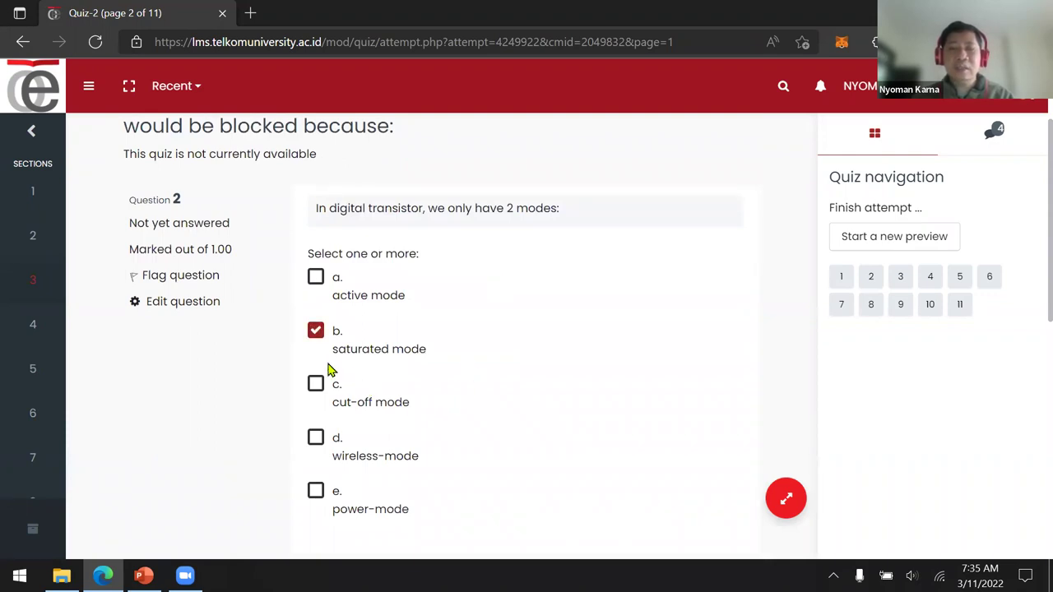
left_click(320, 390)
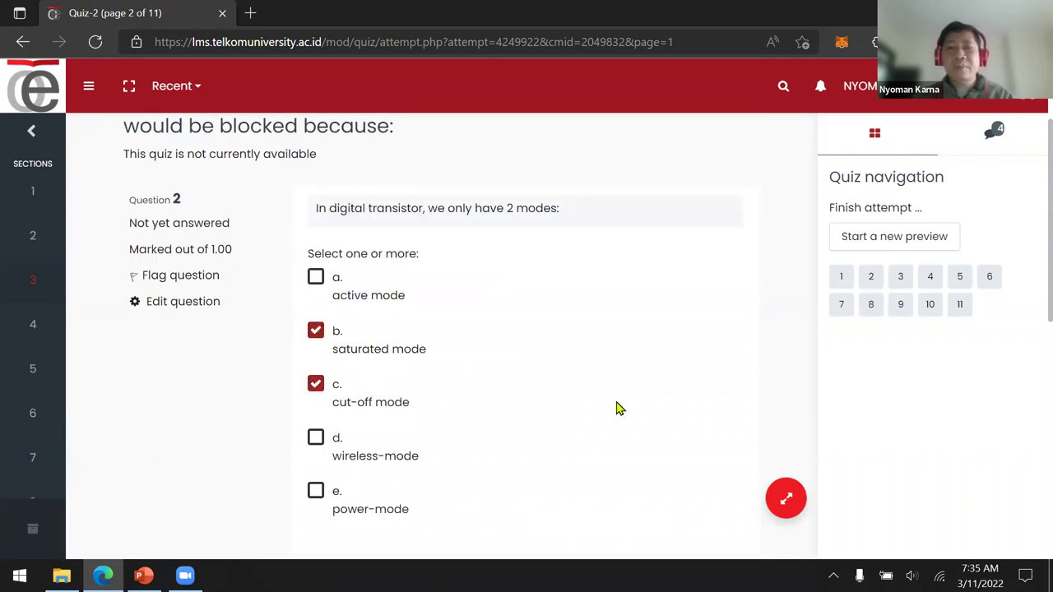
scroll(618, 407, "down", 2)
left_click(709, 459)
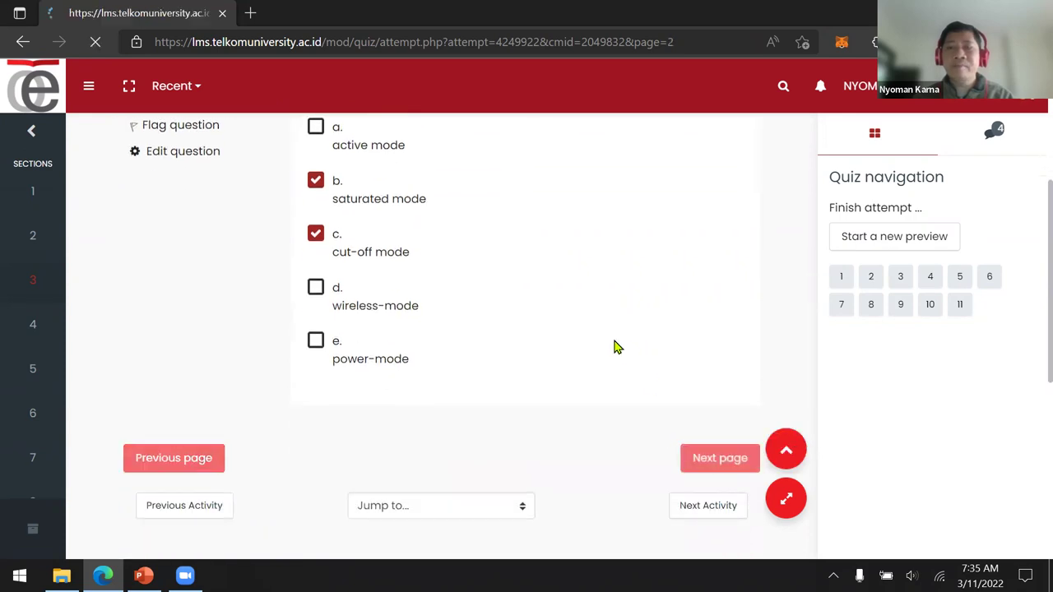
Step: Answer question 3 on where TTL is superior to MOS with "power driver", and continue to question 4
scroll(496, 294, "down", 3)
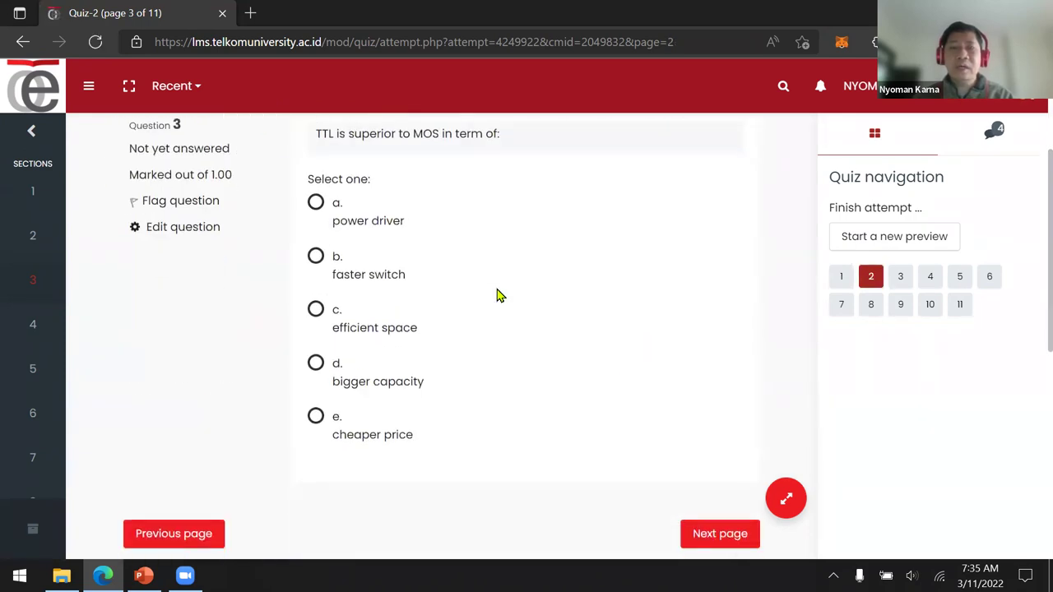
scroll(497, 294, "up", 1)
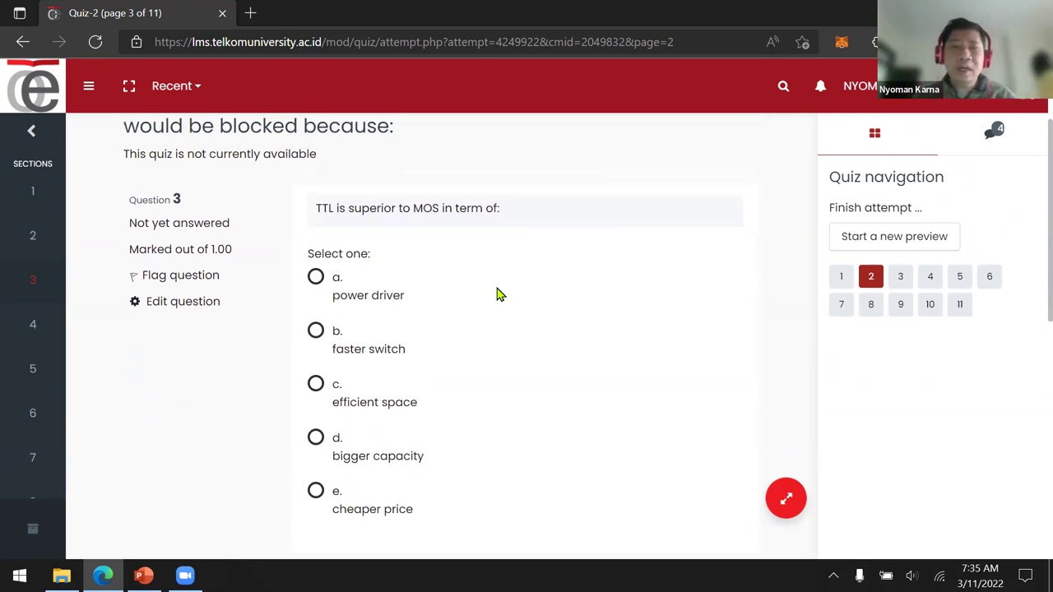
left_click(317, 280)
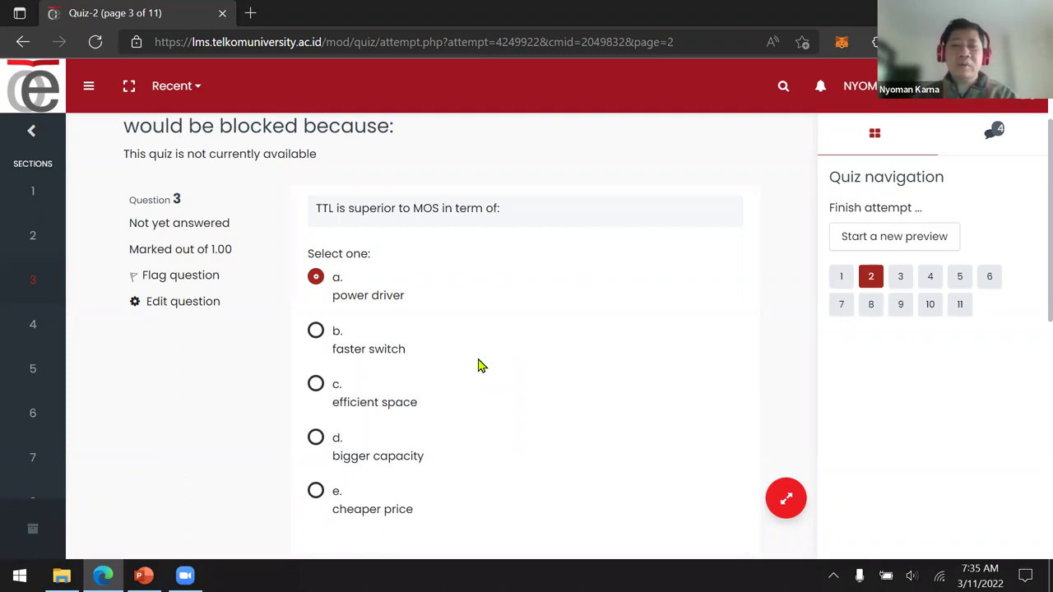
scroll(481, 365, "down", 2)
left_click(724, 463)
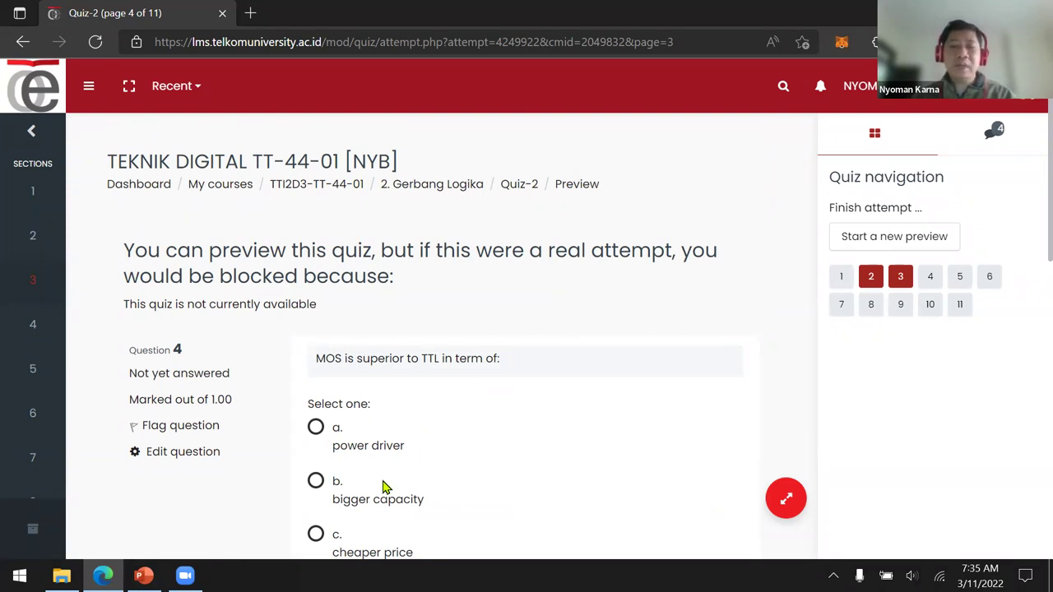
Step: Answer question 4 on where MOS is superior to TTL with "faster switch", and continue to question 5
scroll(384, 486, "down", 2)
left_click(315, 439)
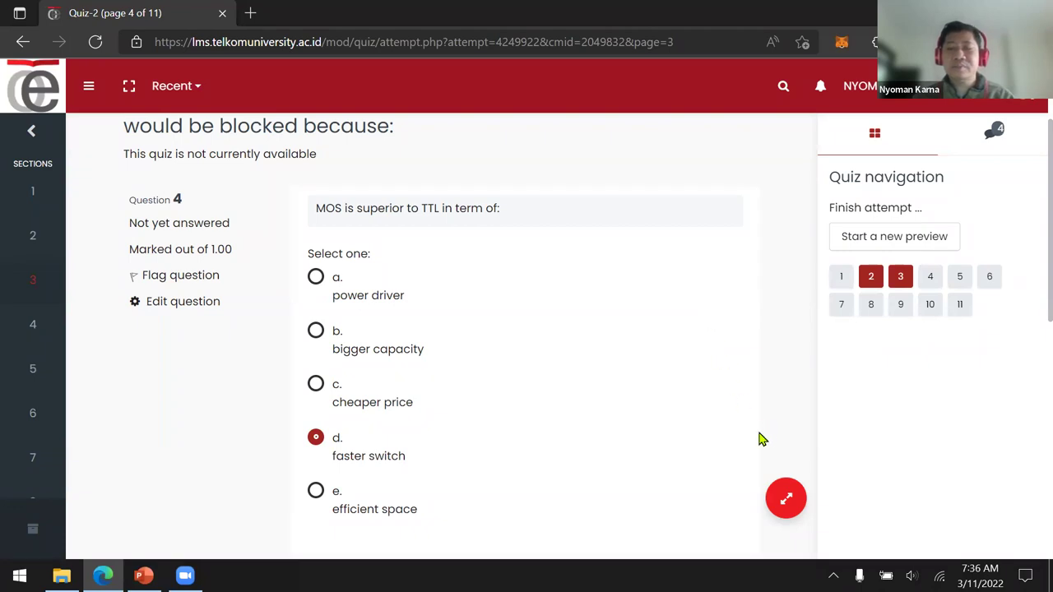
scroll(741, 436, "down", 3)
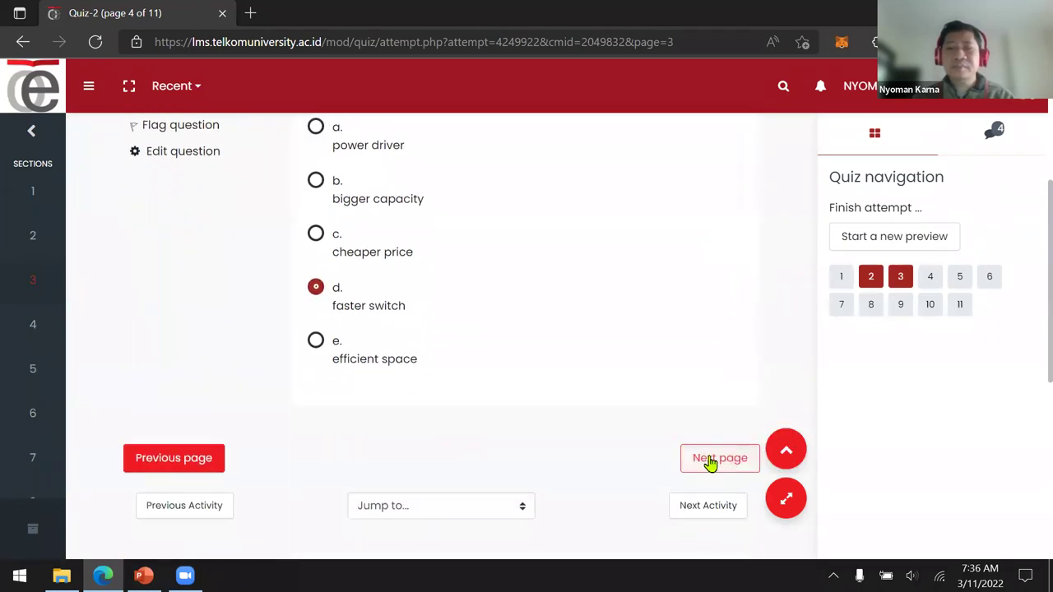
left_click(711, 462)
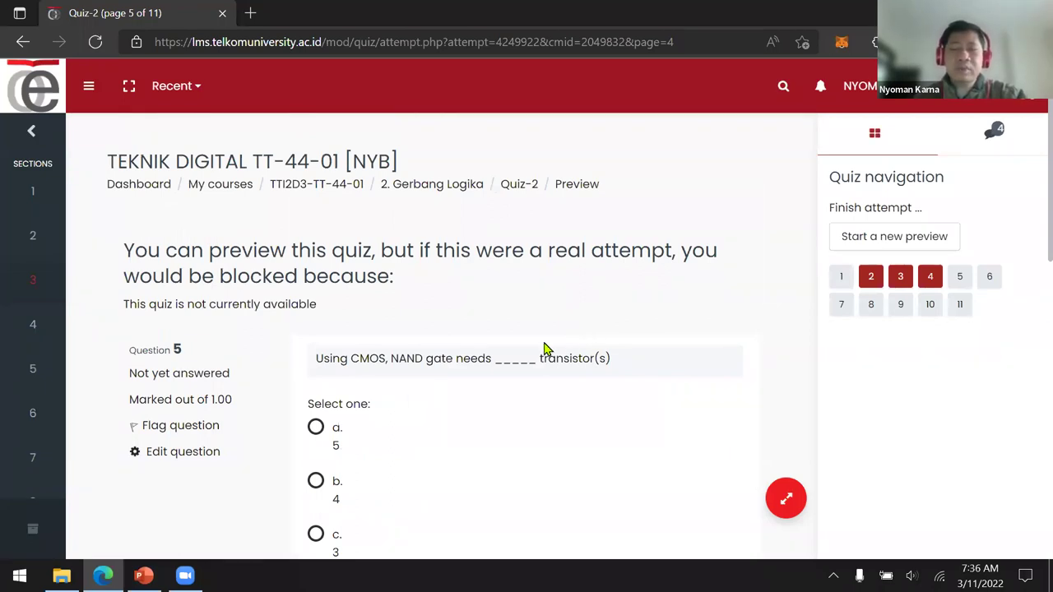
Step: Answer question 5 on the transistors in a CMOS NAND gate with 4, and continue to question 6
scroll(437, 381, "down", 2)
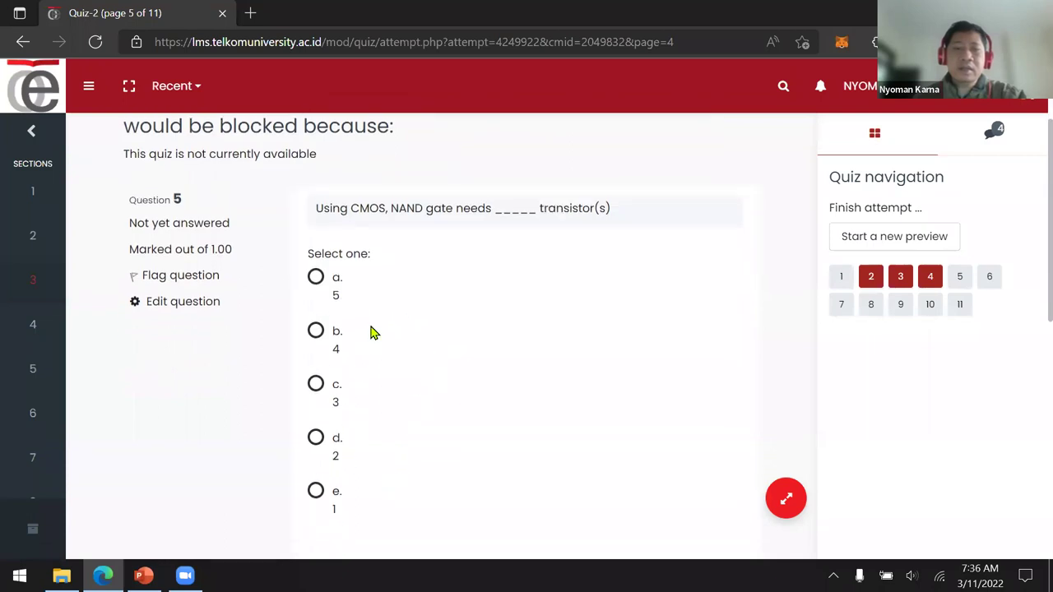
left_click(316, 331)
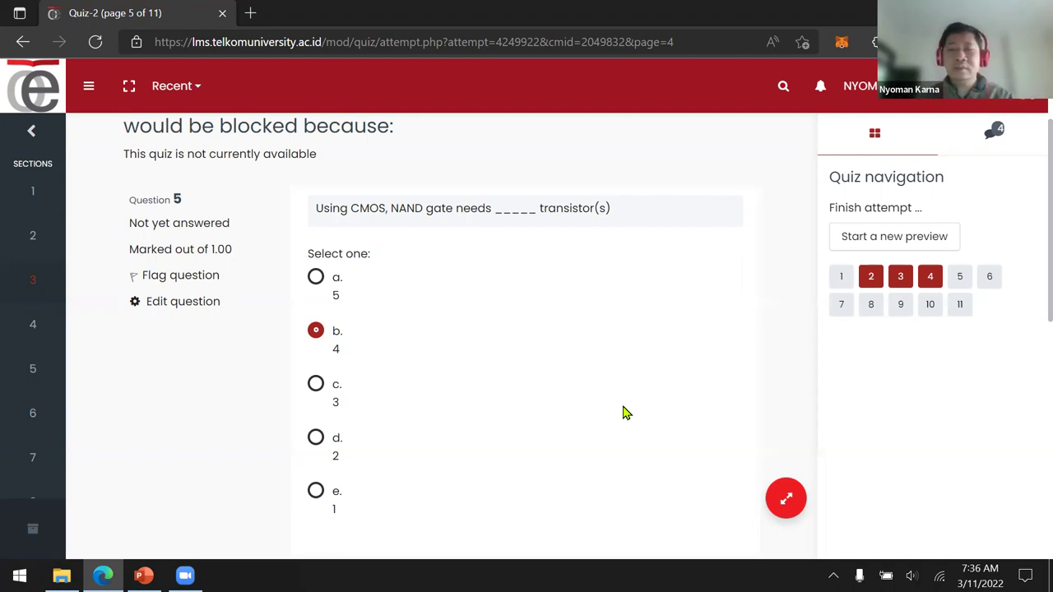
scroll(623, 412, "down", 2)
left_click(721, 465)
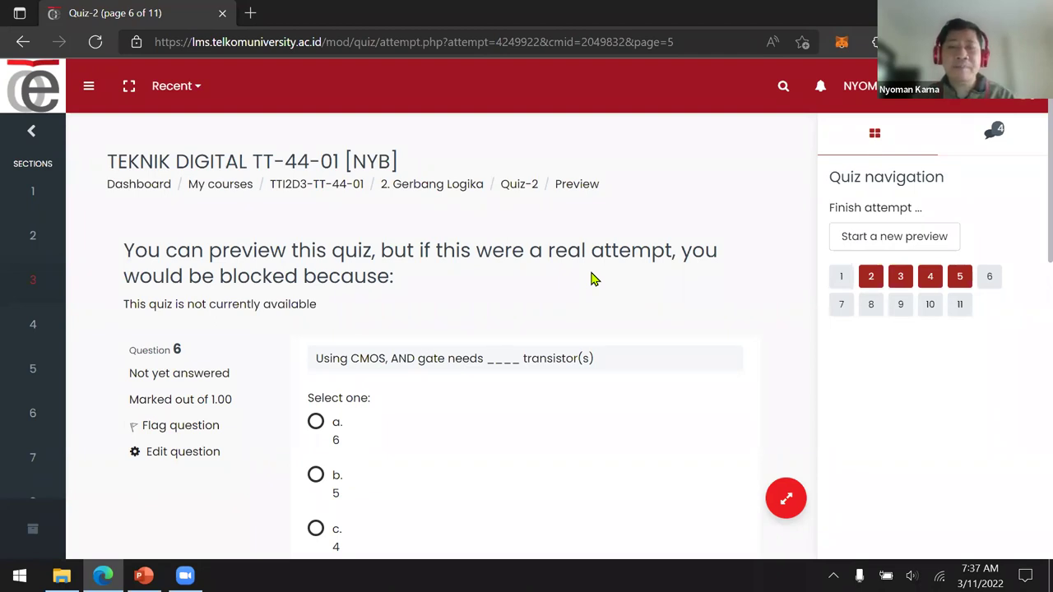
Step: Answer question 6 on the transistors in a CMOS AND gate with 6, and continue to question 7
left_click(316, 422)
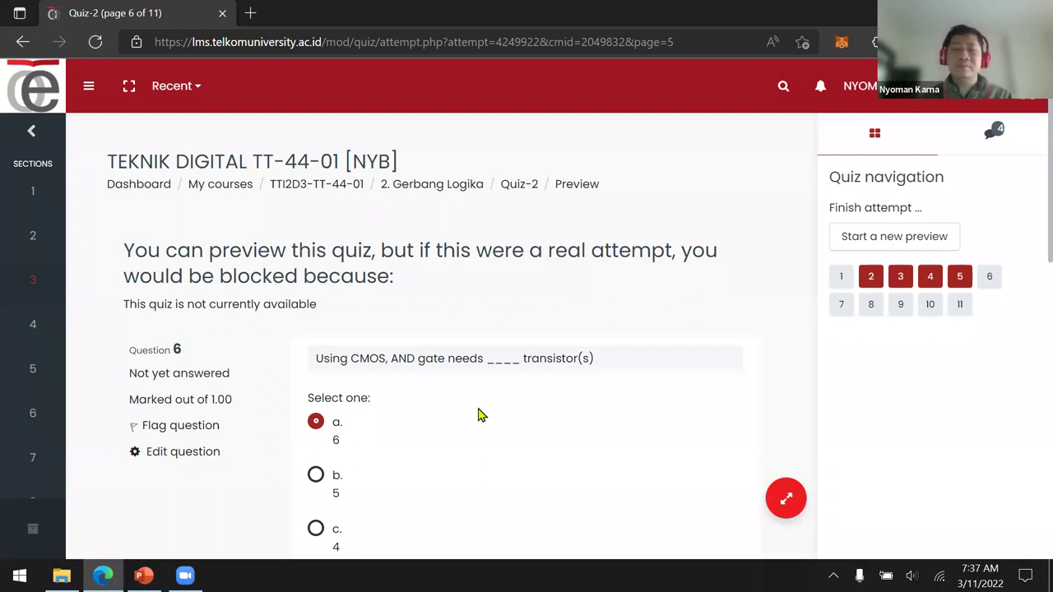
scroll(601, 356, "down", 3)
scroll(601, 346, "down", 1)
left_click(714, 454)
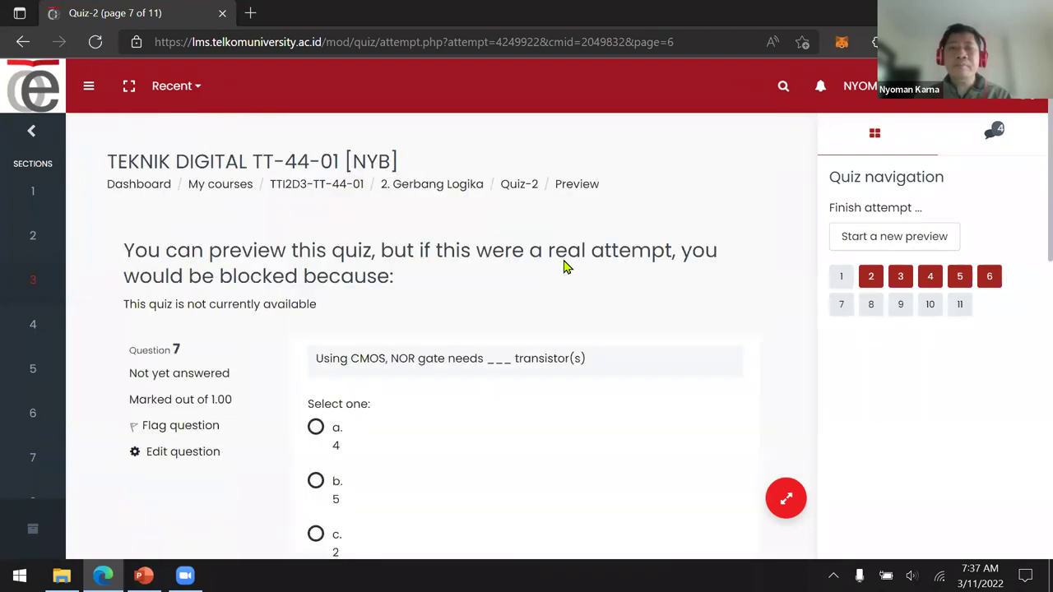
Step: Answer question 7 on the transistors in a CMOS NOR gate with 4, and continue to question 8
scroll(543, 268, "down", 1)
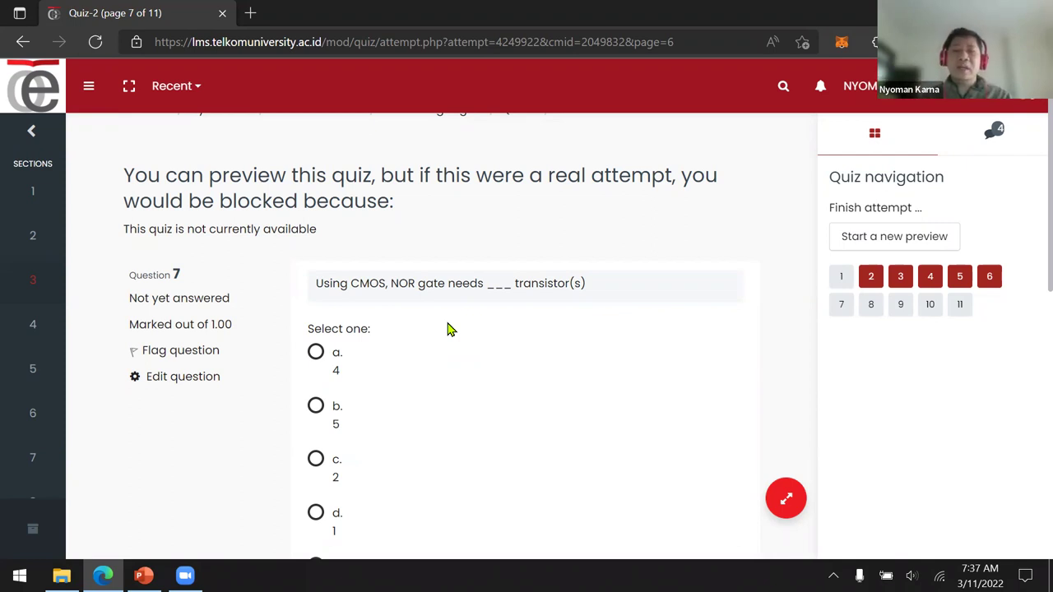
left_click(316, 352)
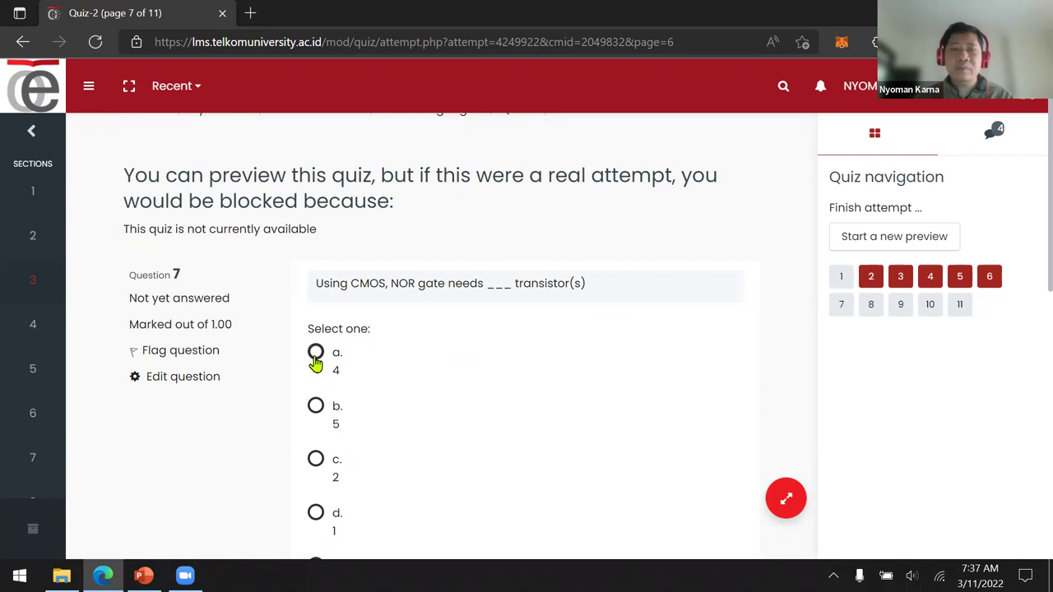
scroll(704, 407, "down", 1)
scroll(704, 407, "down", 3)
left_click(719, 381)
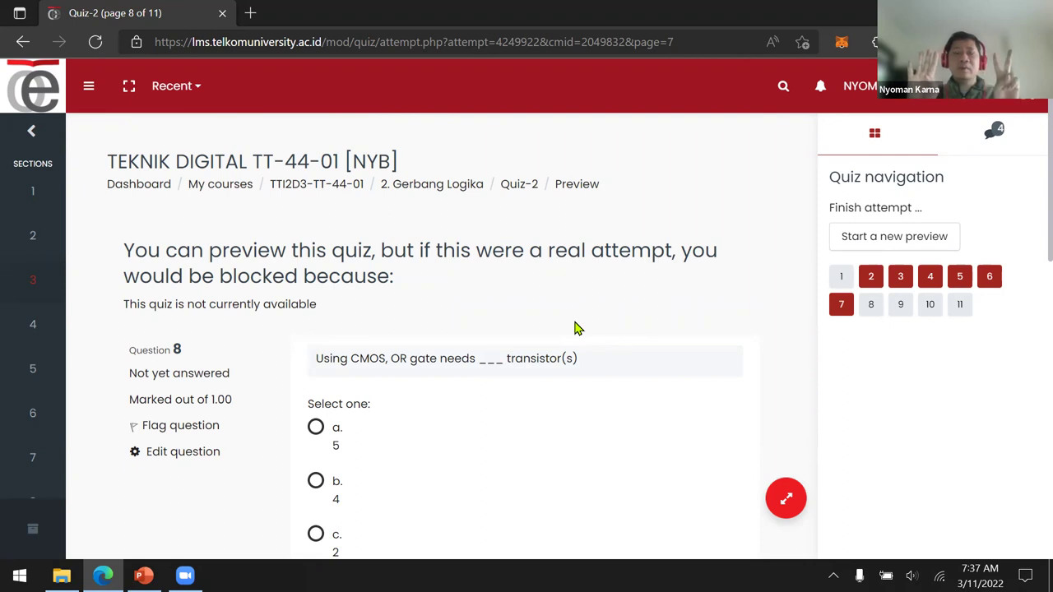
Step: Answer question 8 on the transistors in a CMOS OR gate with 6, and continue to question 9
scroll(569, 317, "down", 3)
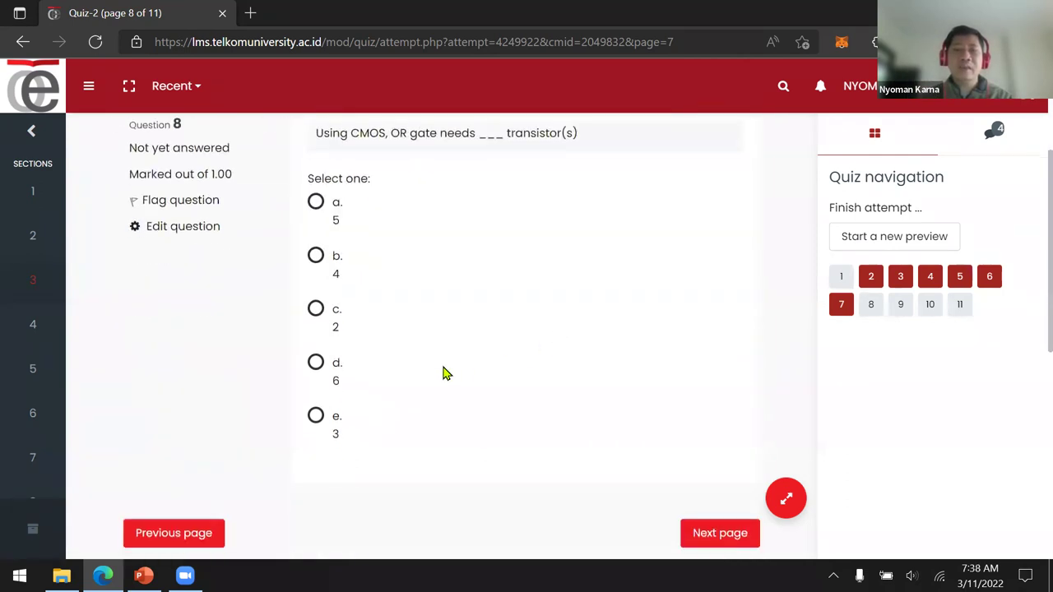
left_click(315, 366)
scroll(732, 362, "down", 2)
left_click(717, 385)
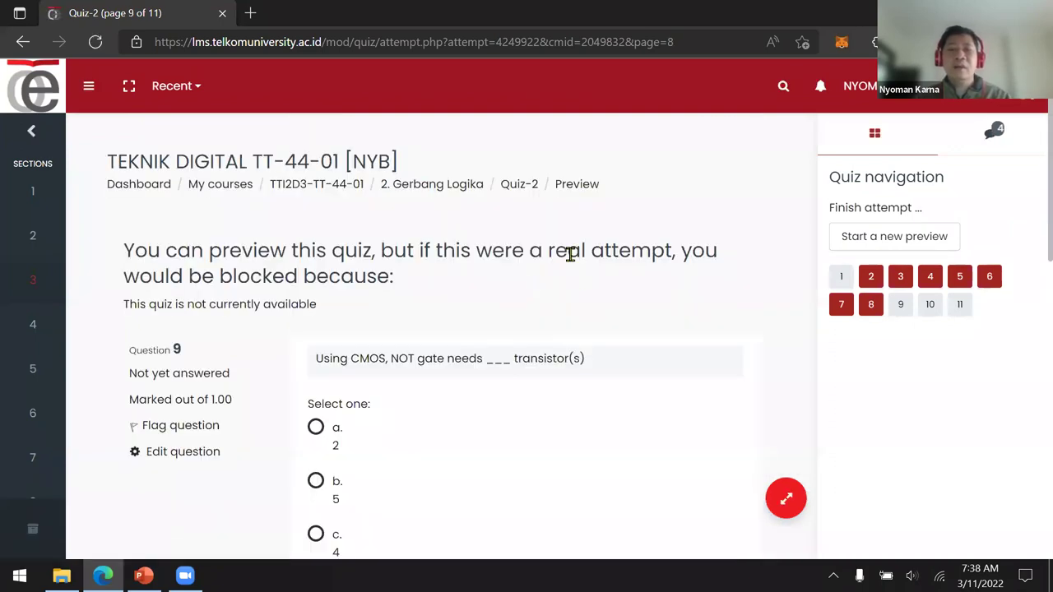
Step: Answer question 9 on the transistors in a CMOS NOT gate with 2, and continue to question 10
left_click(315, 427)
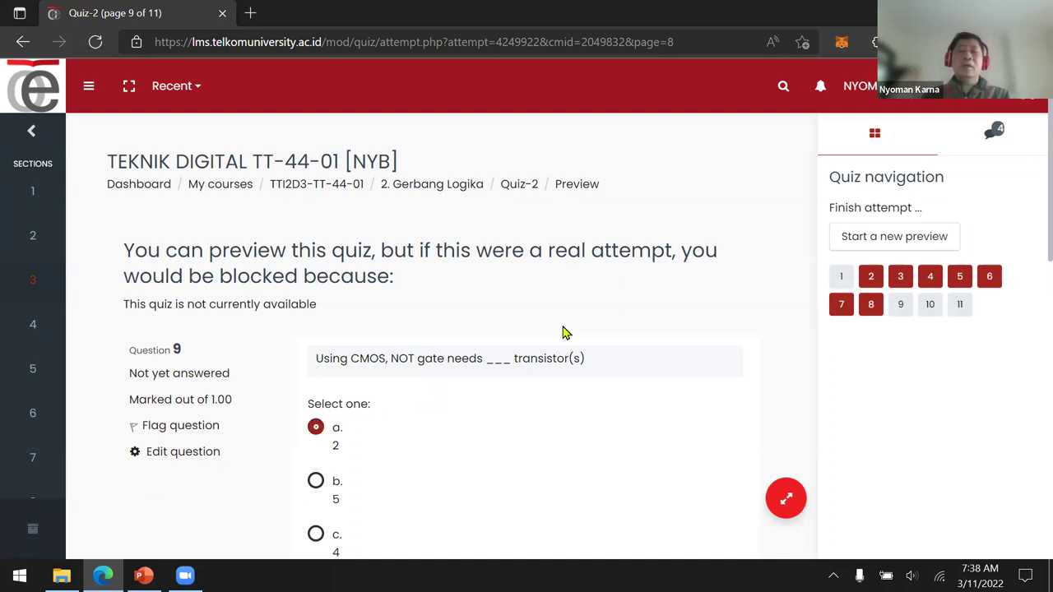
scroll(603, 345, "down", 5)
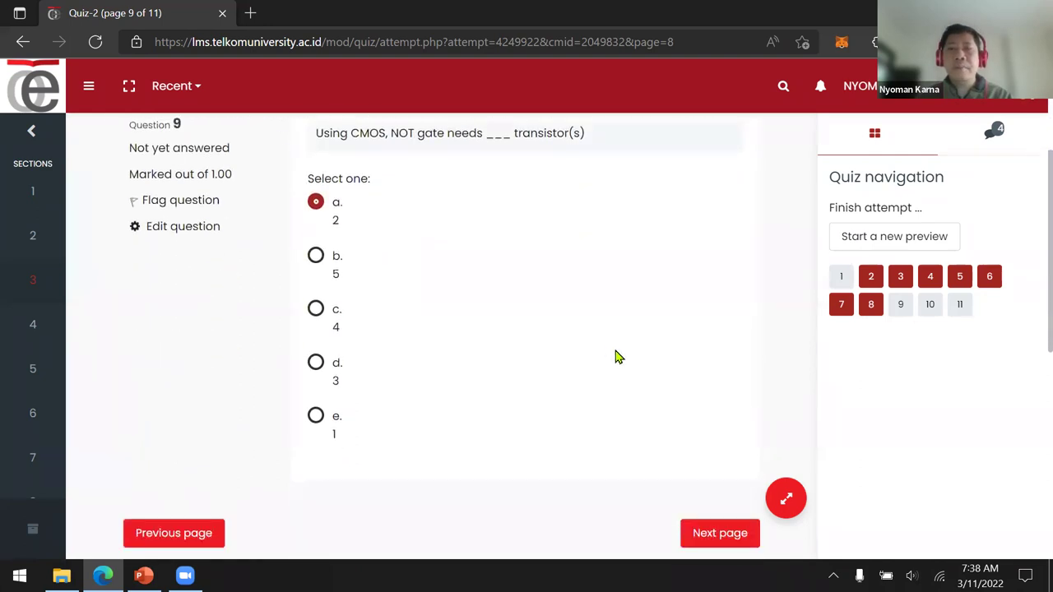
left_click(716, 384)
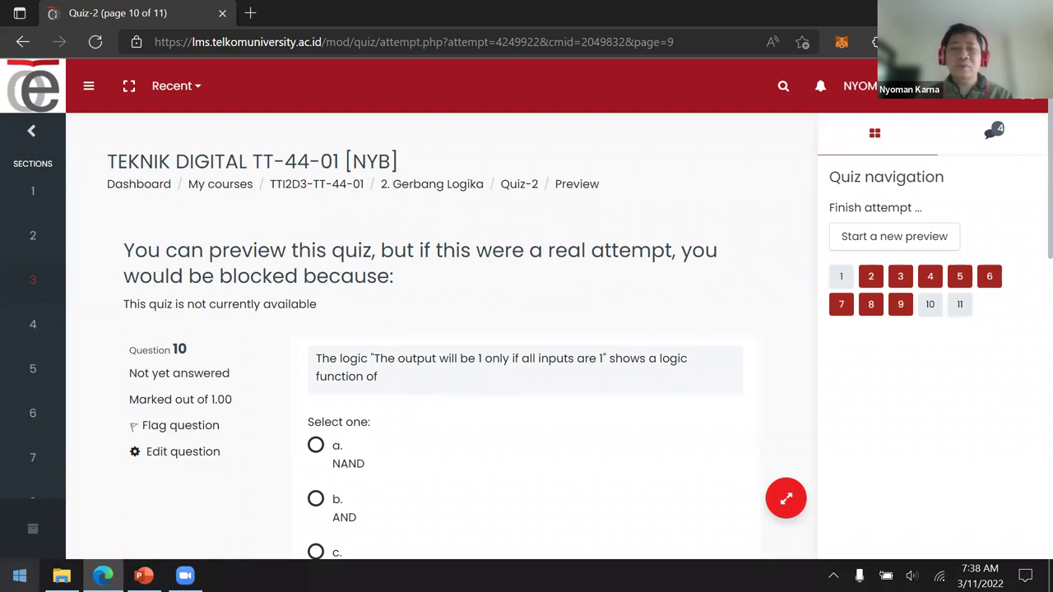
Step: Open a blank Notepad document and place its window above the text of question 10
left_click(19, 576)
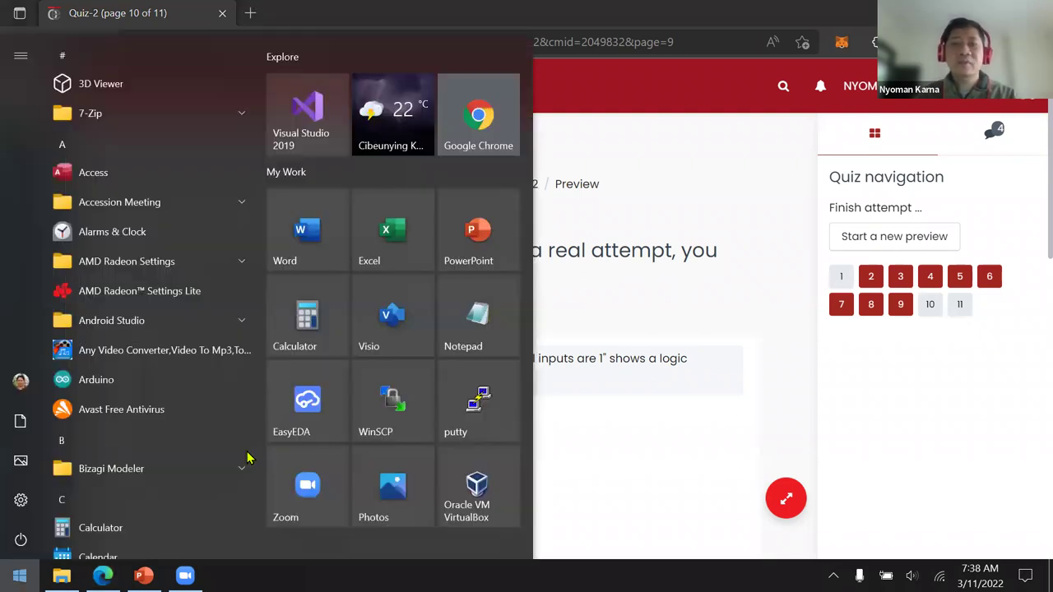
left_click(497, 320)
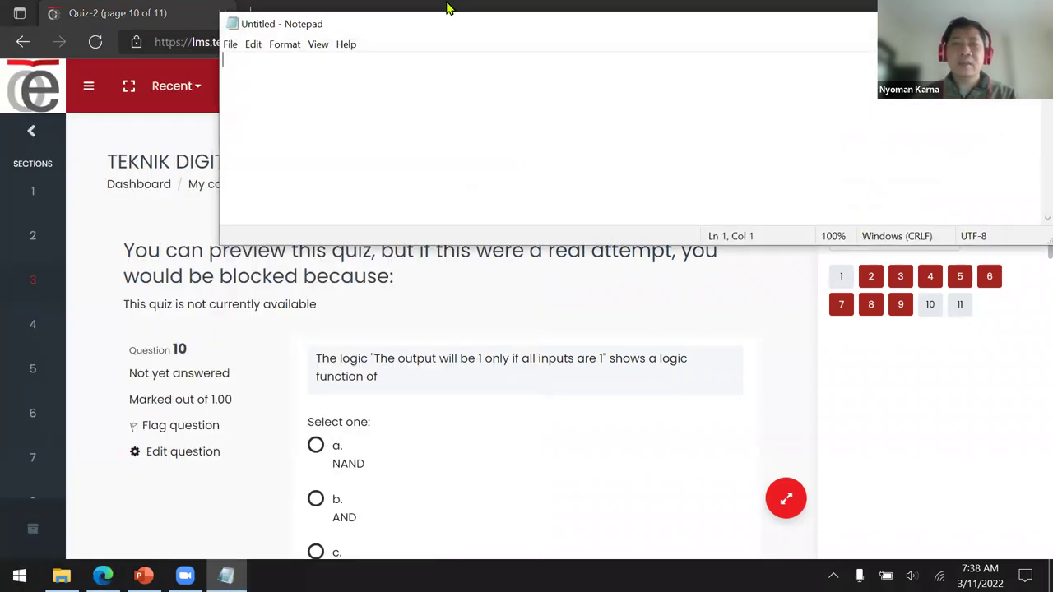
left_click_drag(477, 31, 496, 51)
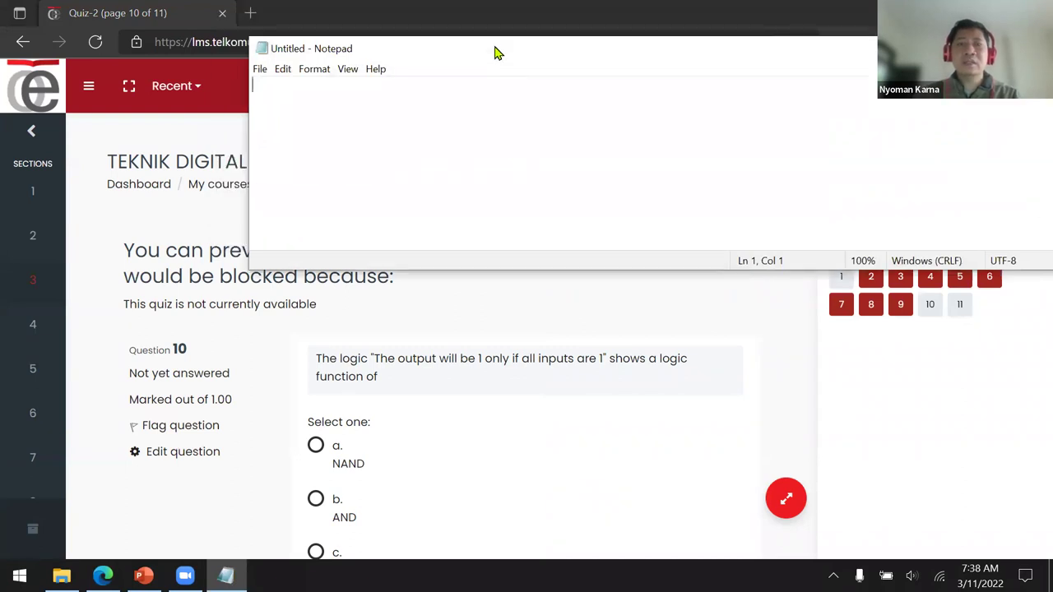
Step: Write the truth table header "A B F" on the first line of the note and start a new line
type("A  ")
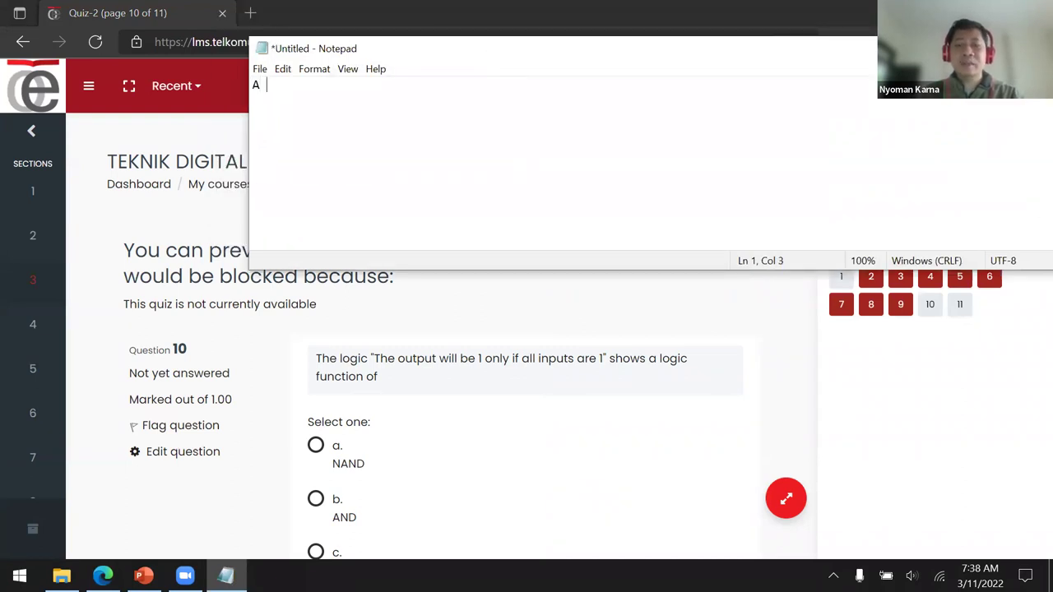
type("B  ")
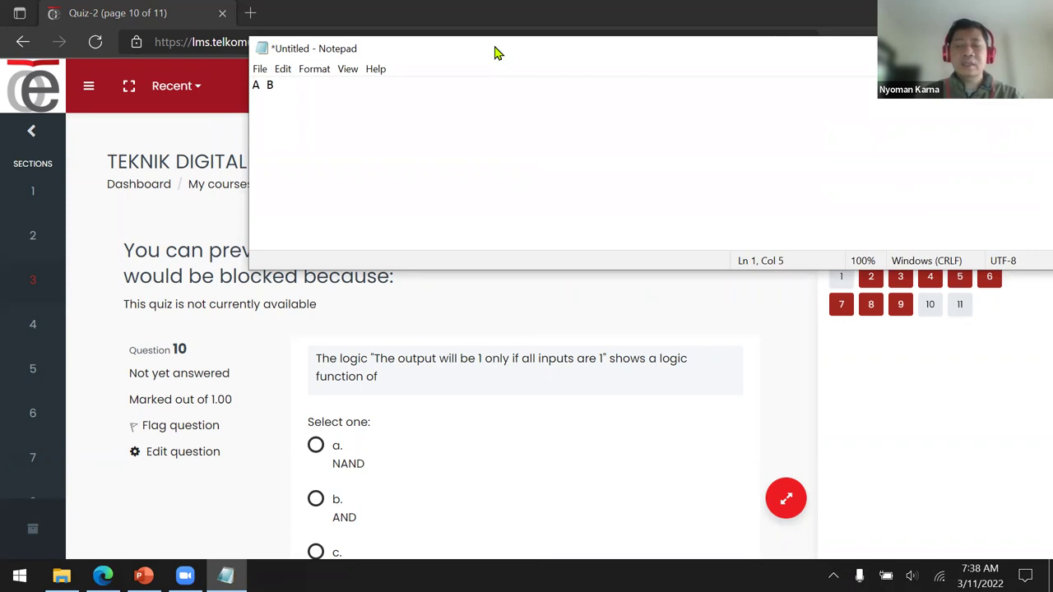
type("F")
key("Return")
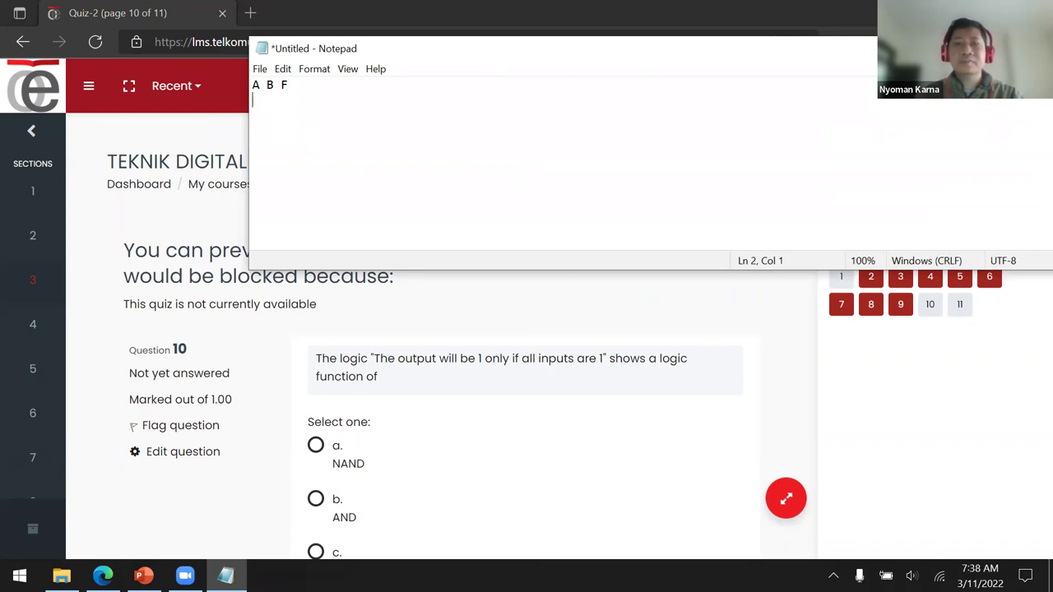
Step: List the four A B input combinations below the header, one per line: 0 0, 0 1, 1 0 and 1 1
type("0 0")
key("Return")
type("0 1")
key("Return")
type("1 0")
key("Return")
type("1 1")
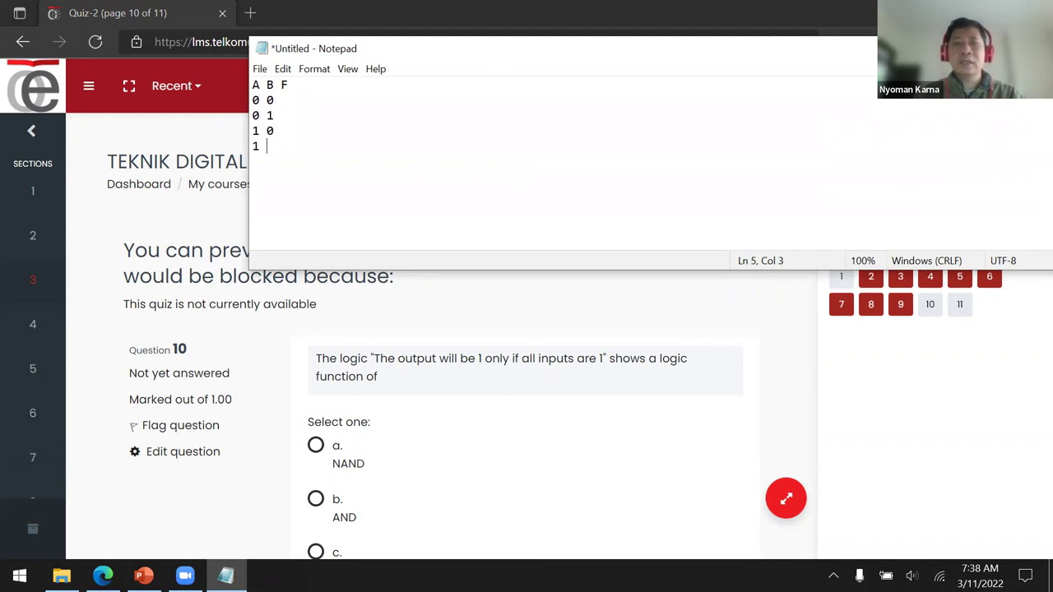
Step: Fill the F column with 1 for the 1 1 row and 0 for the other three rows
key("Up")
key("Up")
key("Up")
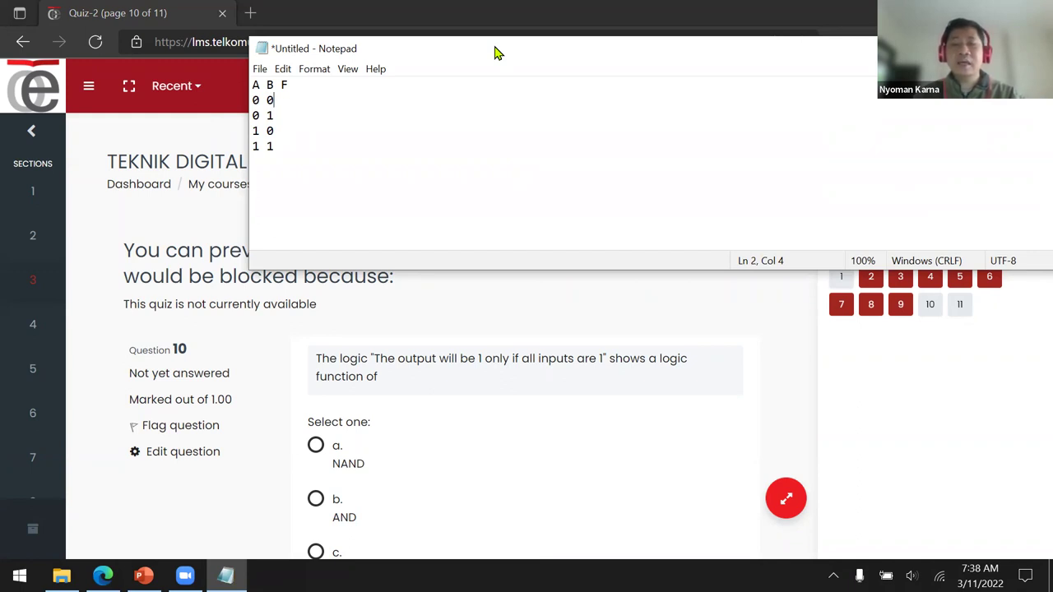
key("Down")
key("Down")
key("Down")
type("1")
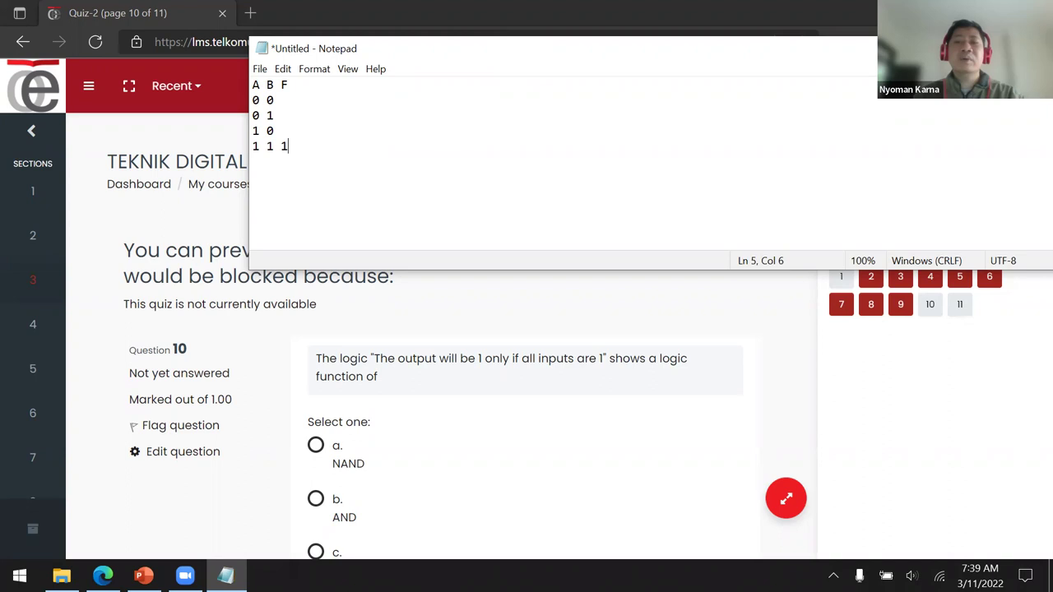
key("Up")
type("0")
key("Up")
type("0")
type("0")
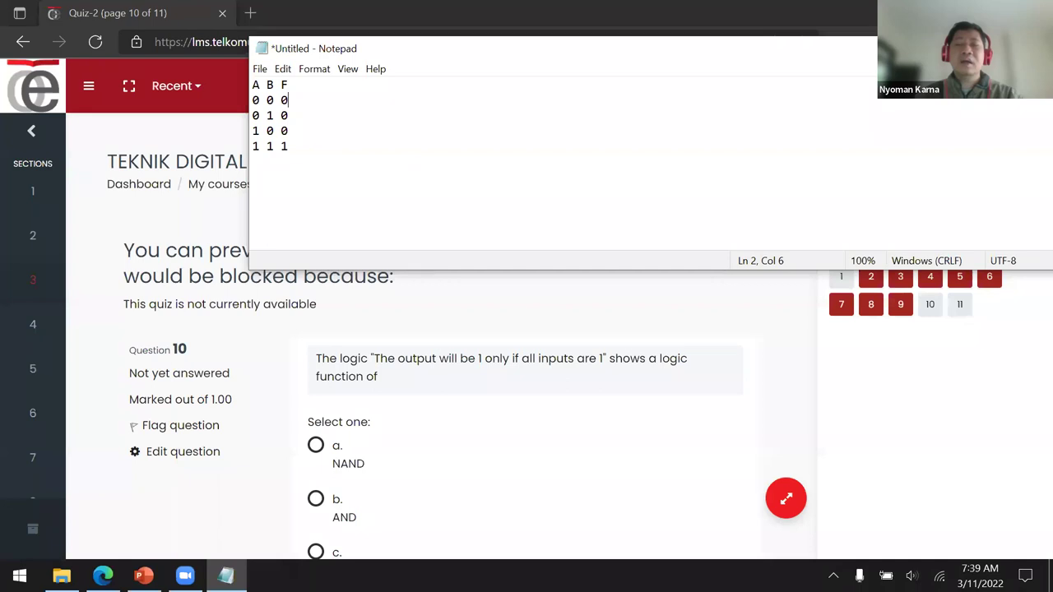
Step: Highlight the 1 1 1 row of the truth table to examine it, and return to the start of the first row
key("Down")
key("Down")
key("Down")
key("shift+Left")
key("shift+Left")
key("shift+Left")
key("shift+Left")
key("shift+Left")
key("Up")
key("Up")
key("Up")
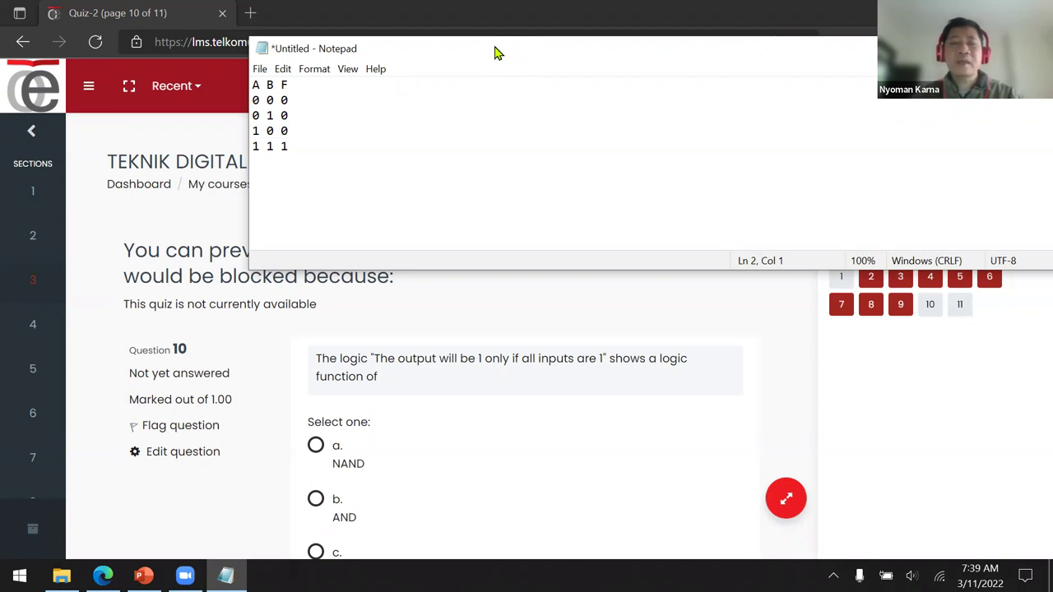
Step: Insert an "x" between the A and B values of the 0 0 and 0 1 rows, shifting the header's B and F to match
key("Right")
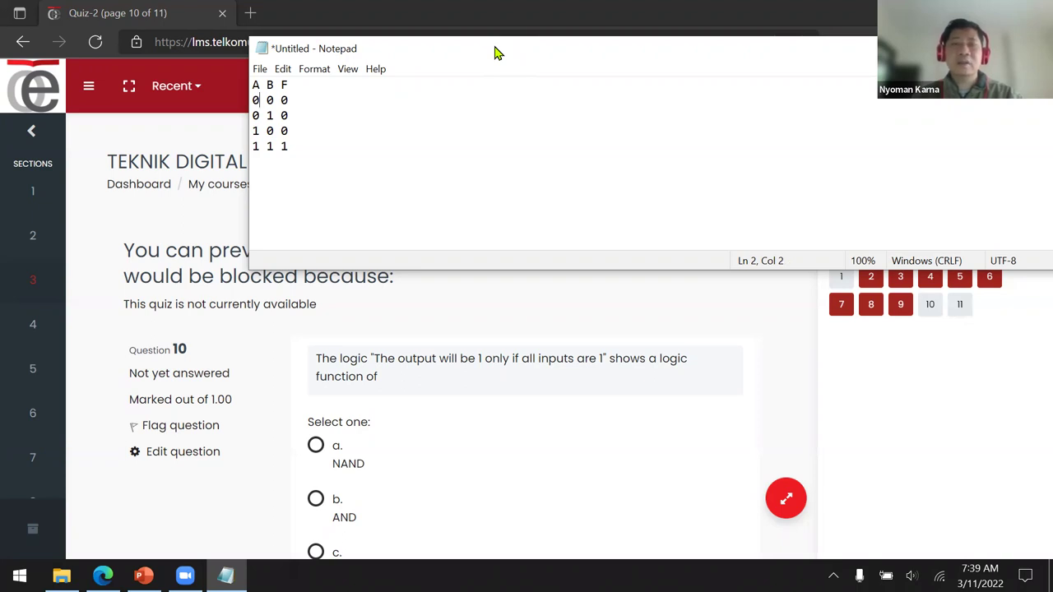
key("Down")
key("Up")
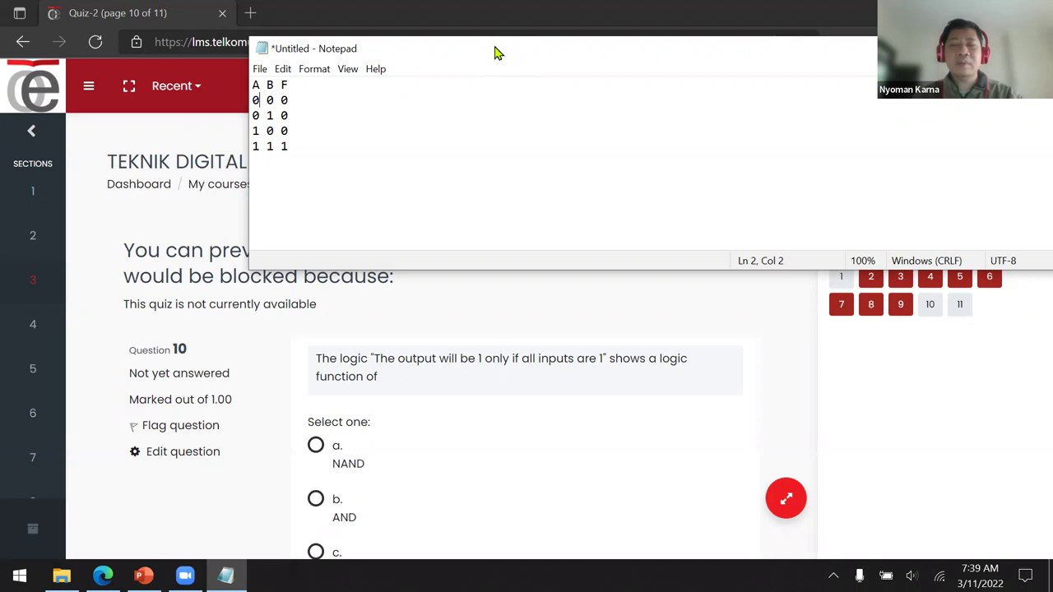
key("Up")
key("Down")
type("x")
key("Up")
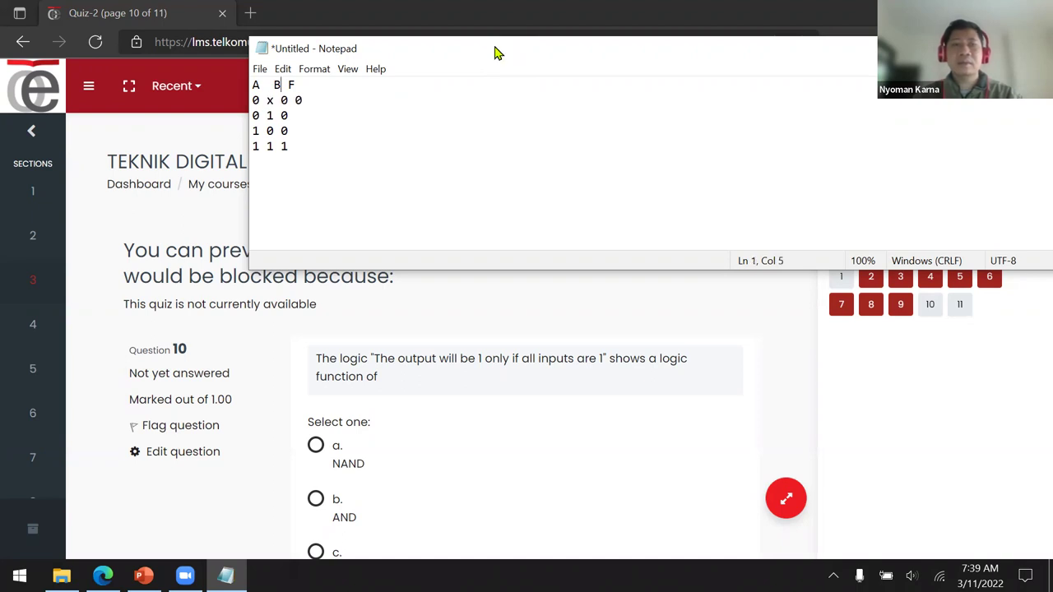
key("Down")
key("Down")
key("Left")
key("Left")
type("x")
Step: Insert an "x" between the A and B values of the 1 0 and 1 1 rows
key("Down")
key("Left")
key("Left")
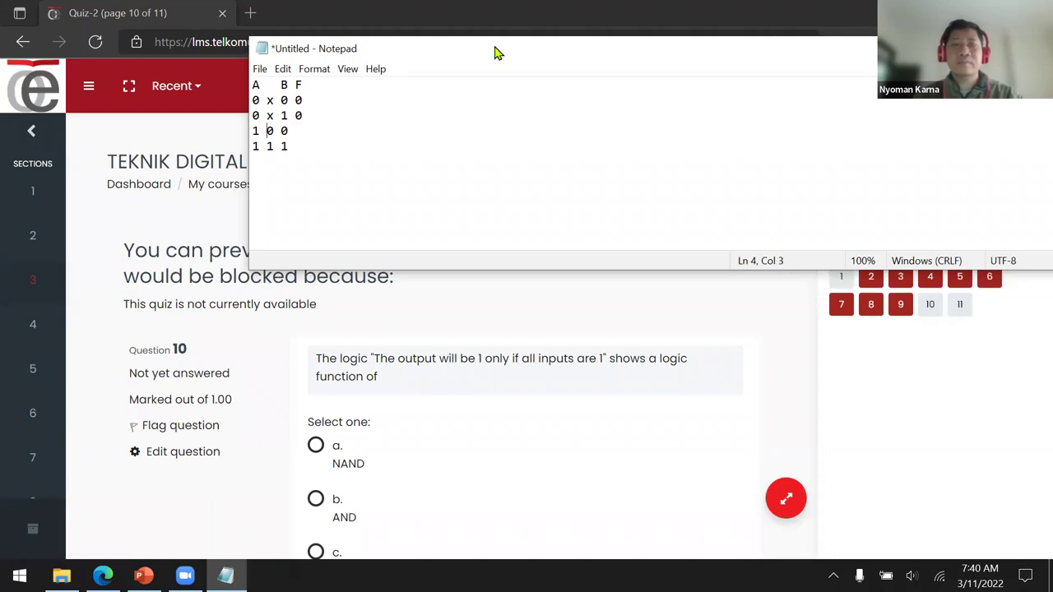
type("x")
key("Down")
key("Left")
key("Left")
type("s")
key("BackSpace")
type("x")
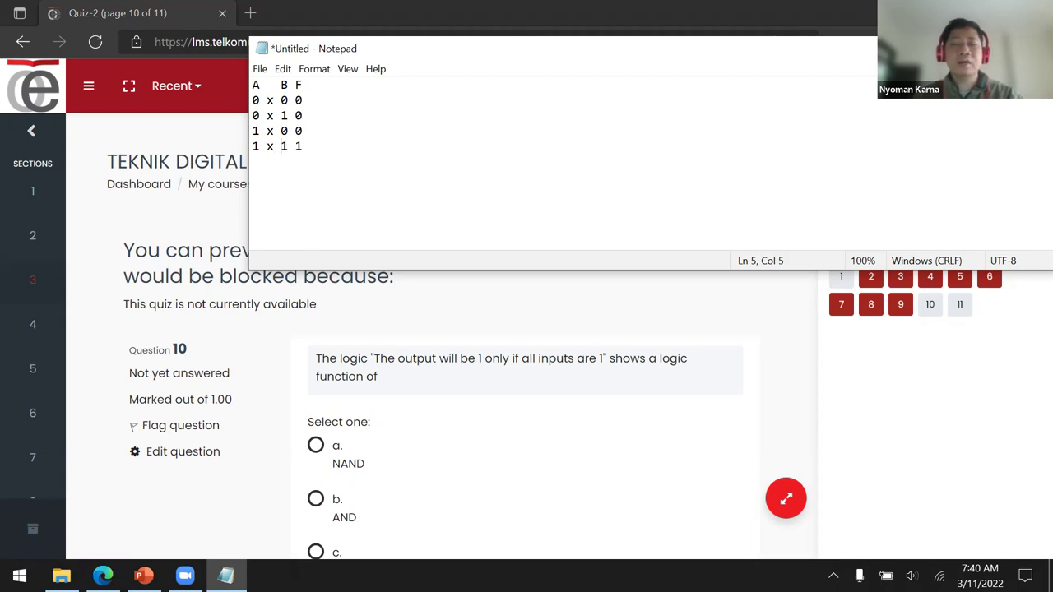
Step: Highlight the products in the 0 x 1, 1 x 0 and 1 x 1 rows one after another to compare each with its F value
key("Up")
key("Up")
key("Left")
key("Left")
key("Left")
key("Left")
key("shift+Right")
key("shift+Right")
key("shift+Right")
key("shift+Right")
key("shift+Right")
key("shift+Right")
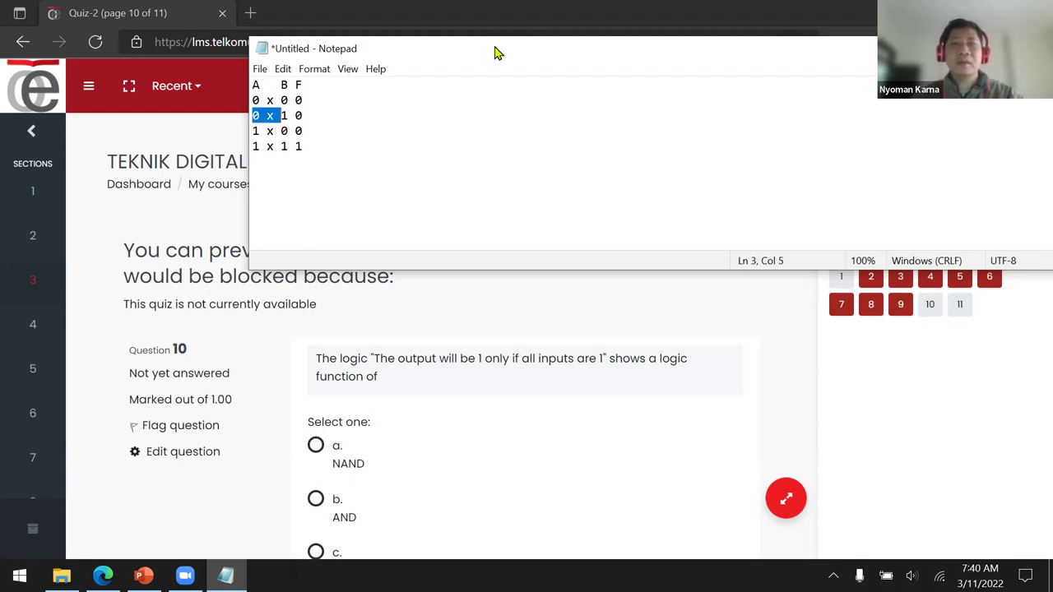
key("Down")
key("shift+Left")
key("shift+Left")
key("shift+Left")
key("shift+Left")
key("shift+Left")
key("shift+Left")
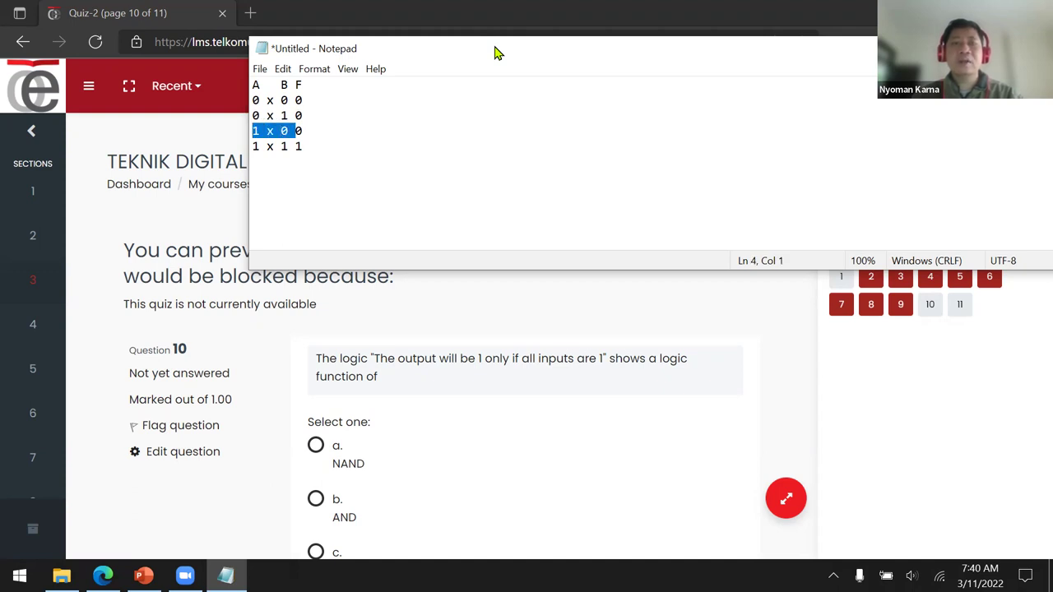
key("Down")
key("shift+Right")
key("shift+Right")
key("shift+Right")
key("shift+Right")
key("shift+Right")
key("shift+Right")
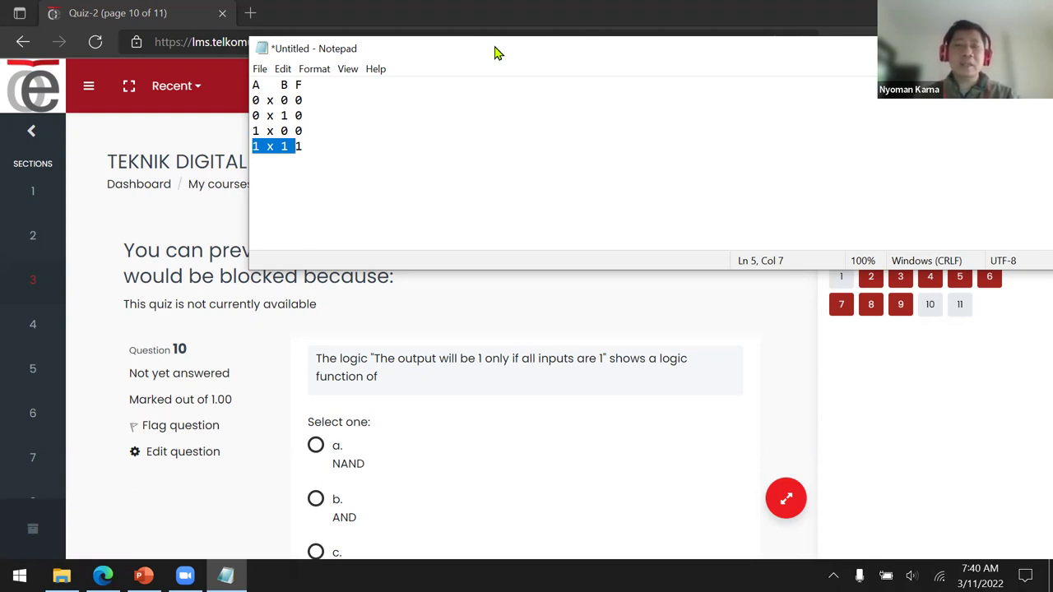
Step: Return to the quiz, answer question 10 on the logic function with AND, and continue to question 11
left_click(299, 487)
left_click(316, 498)
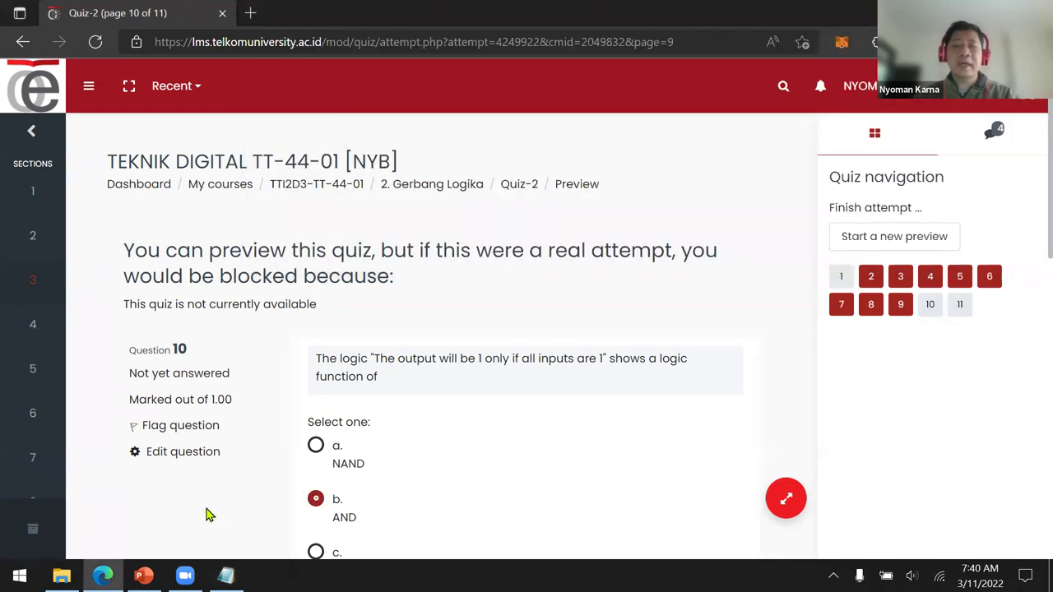
scroll(683, 399, "down", 5)
left_click(699, 400)
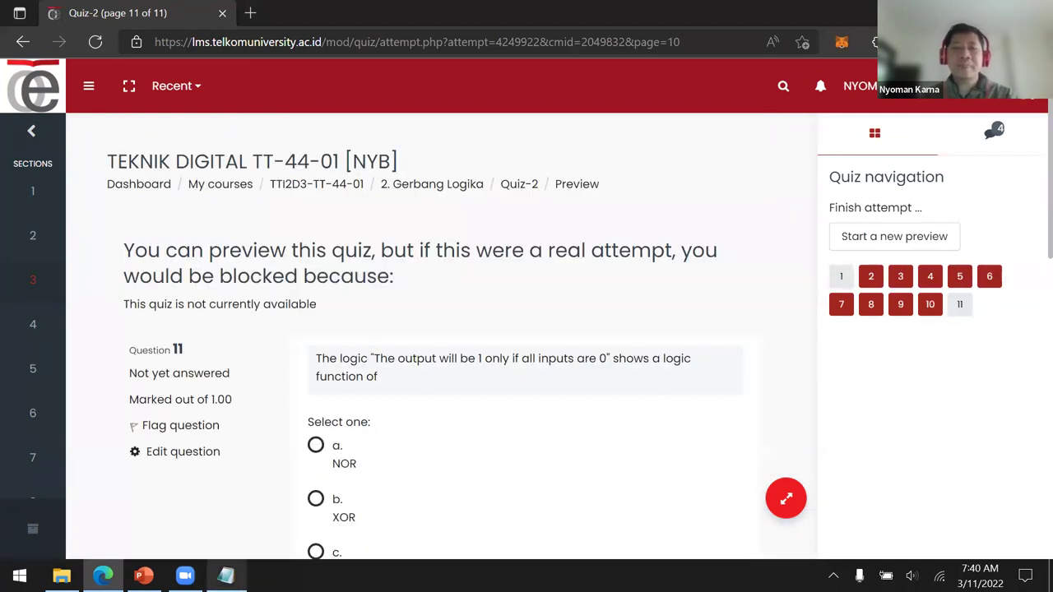
Step: Switch back to the Notepad truth table and remove the "x" from all four rows
left_click(225, 575)
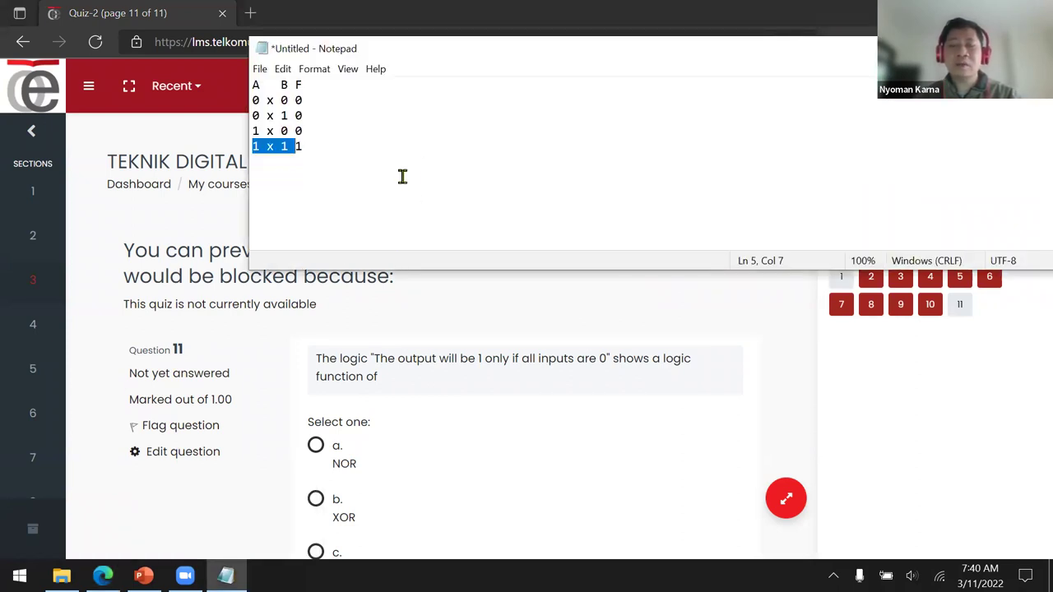
left_click(272, 105)
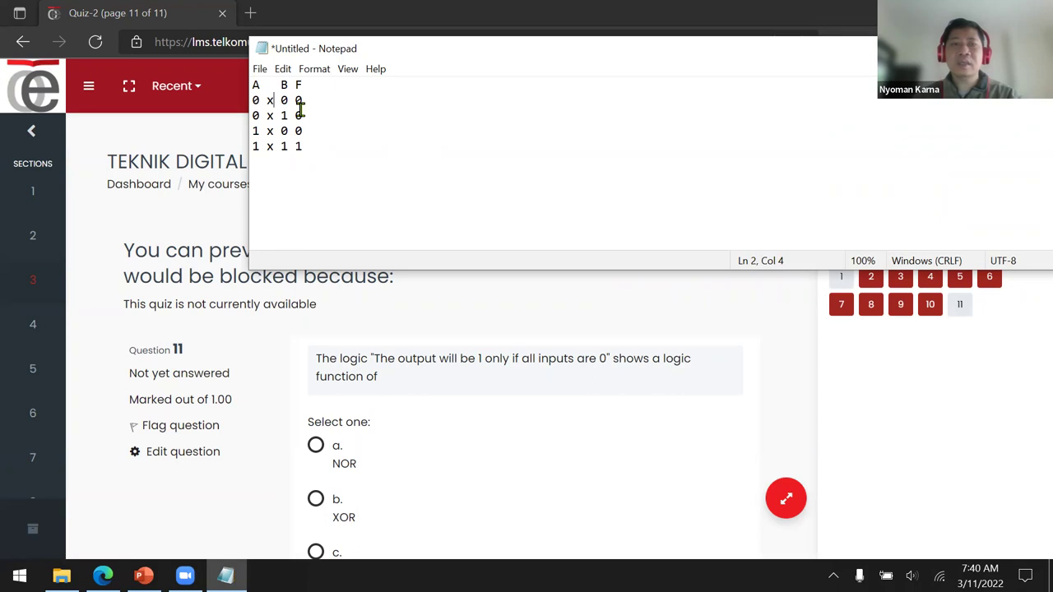
key("BackSpace")
key("Down")
key("Delete")
key("Down")
key("Delete")
key("Down")
key("Delete")
Step: Clear the F values from all four rows of the truth table
key("Right")
key("Right")
key("Right")
key("Up")
key("Up")
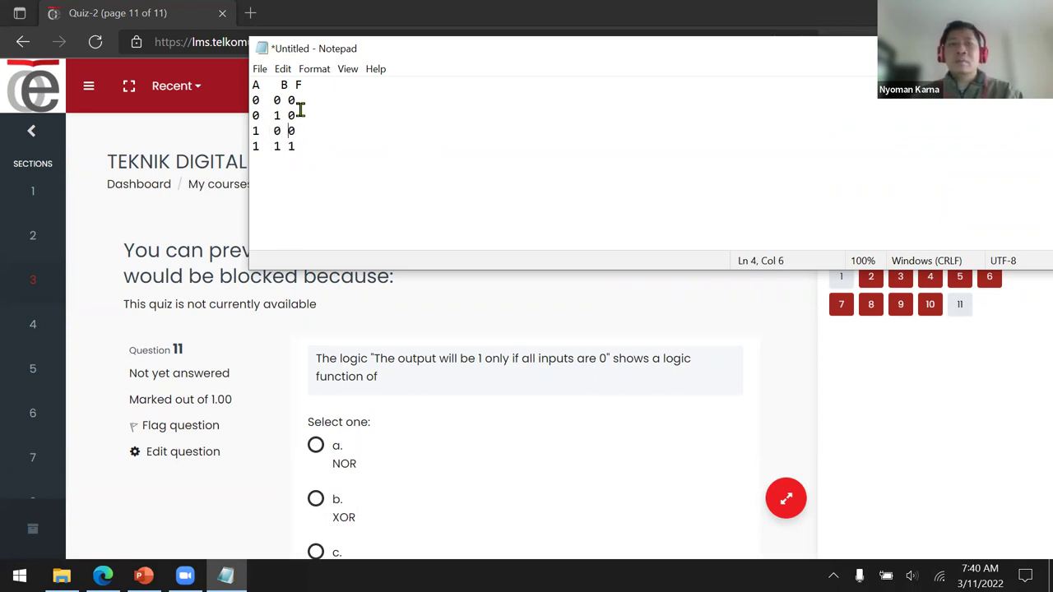
key("Up")
key("Delete")
key("Down")
key("Delete")
key("Down")
key("Delete")
key("Down")
key("Delete")
Step: Fill the F column for question 11 with 1 for the 0 0 row and 0 for the other three rows
key("Up")
key("Up")
key("Up")
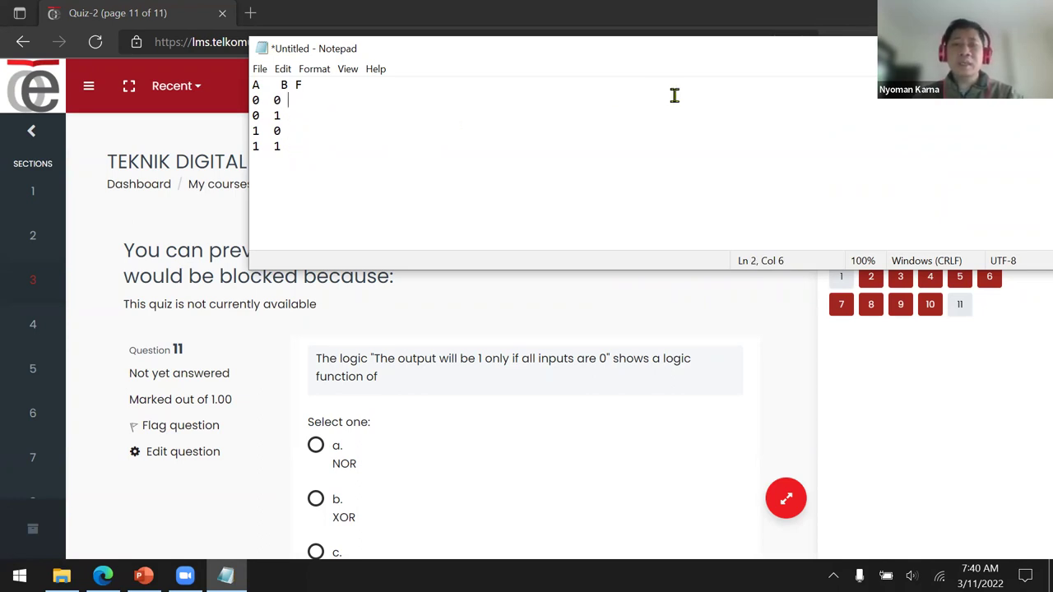
key("ctrl+shift+Left")
key("ctrl+shift+Left")
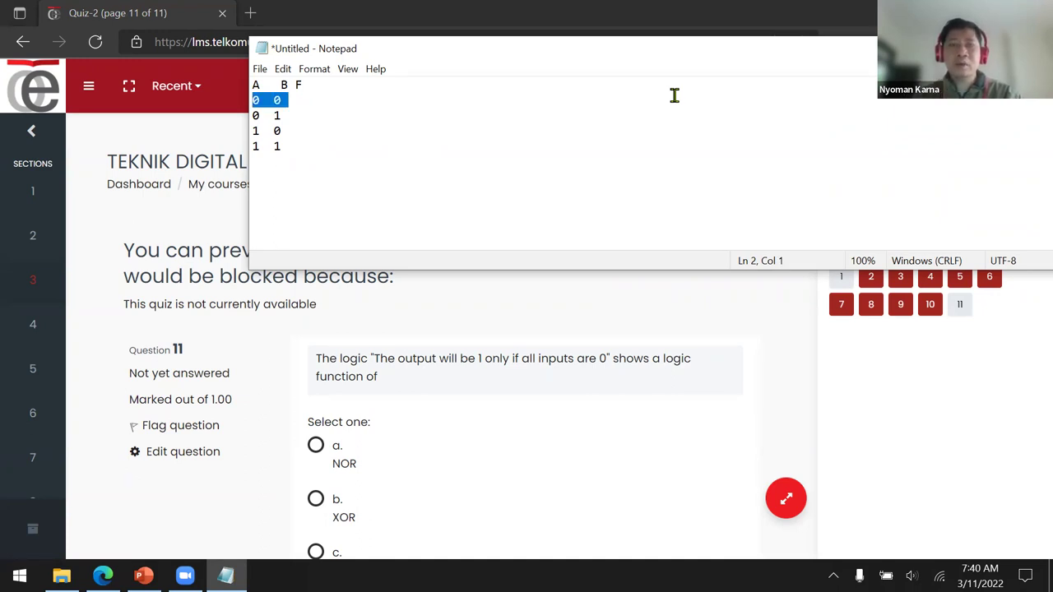
key("End")
type("1")
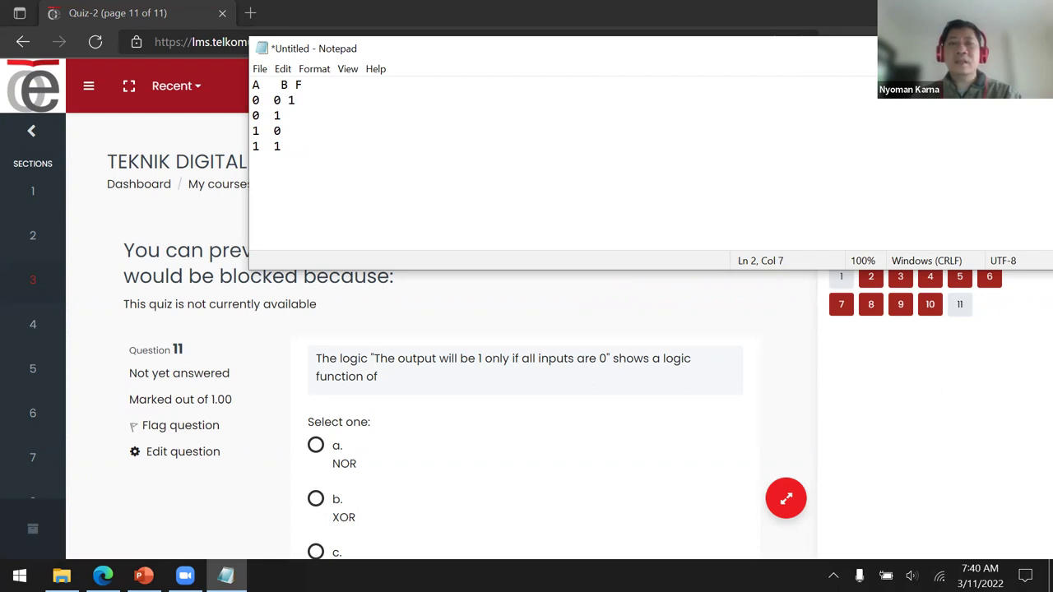
key("Down")
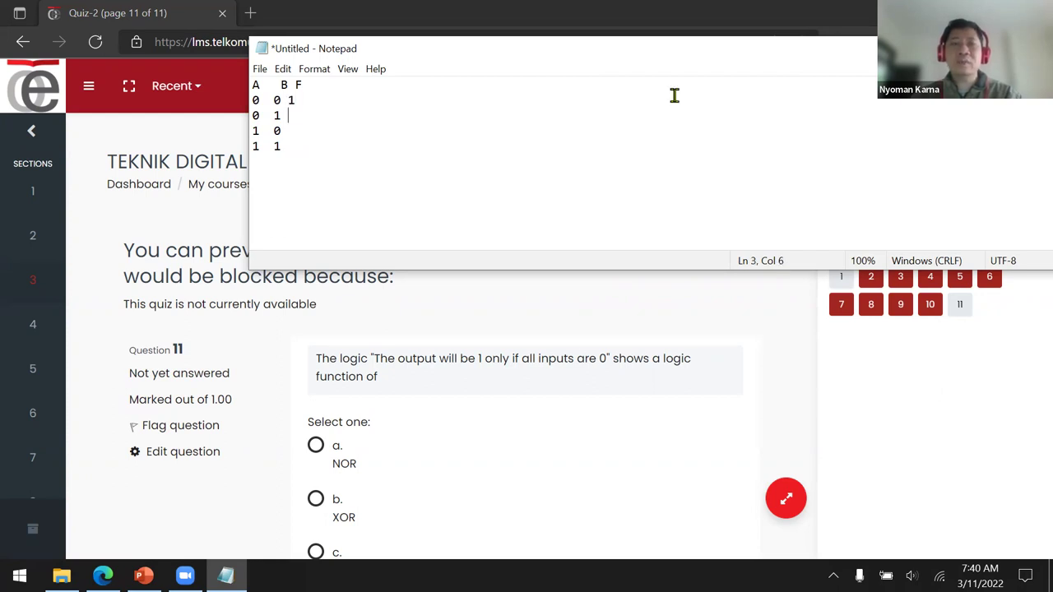
type("0")
key("Down")
type("0")
key("Down")
type("0")
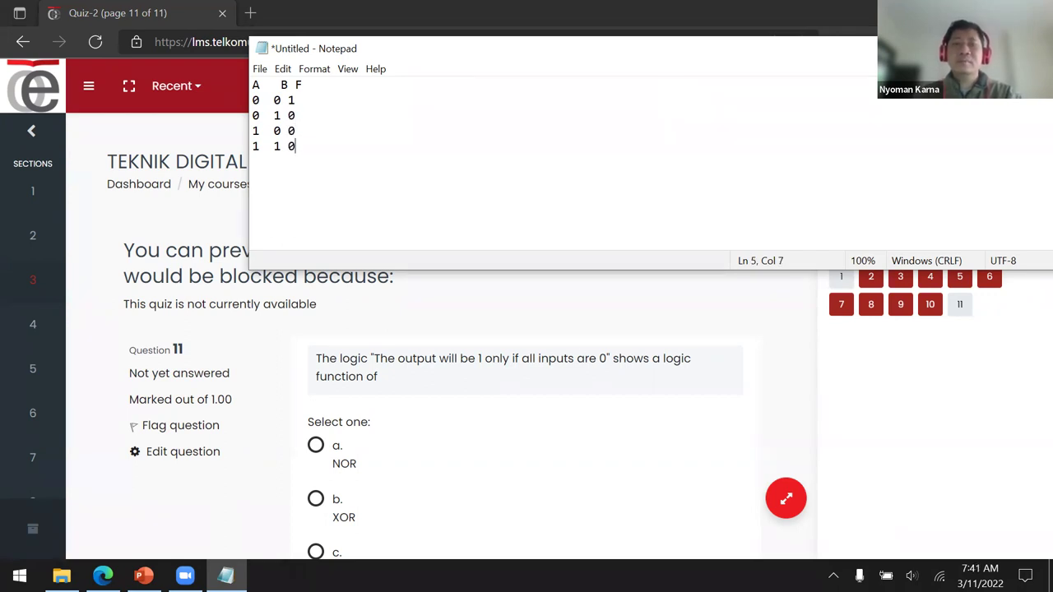
Step: Insert a "+" between the A and B values of the 0 0 row
key("Up")
key("Up")
key("Up")
key("Left")
key("Left")
key("Left")
key("Left")
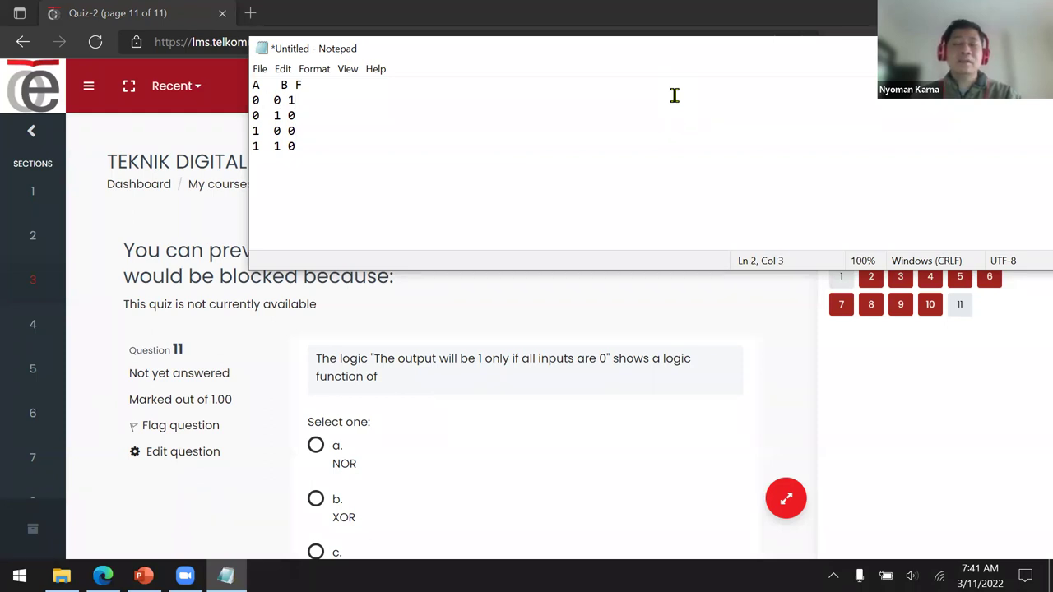
key("Down")
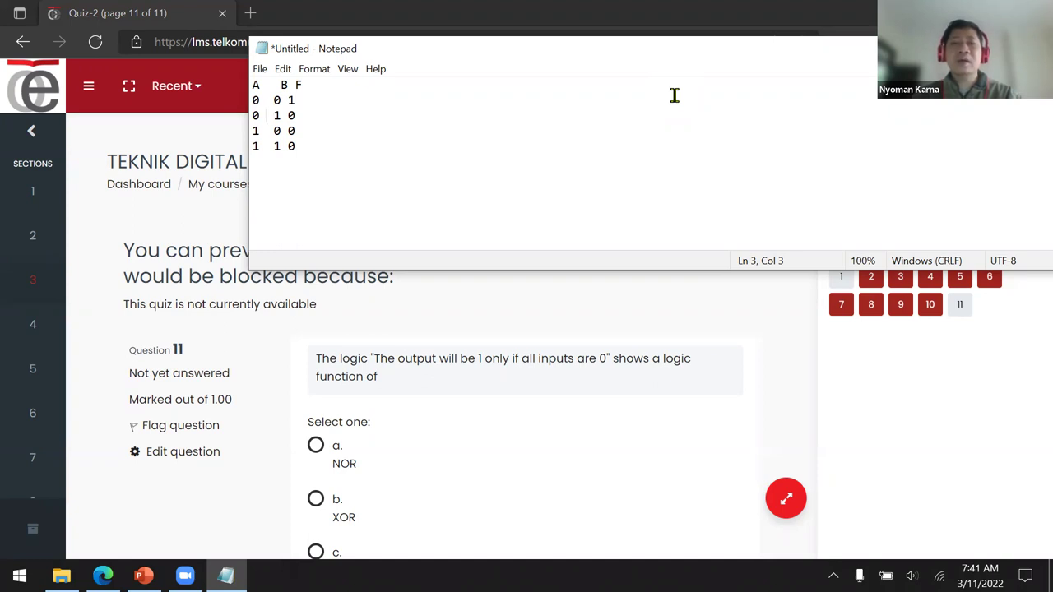
key("Left")
key("Left")
key("Right")
key("Right")
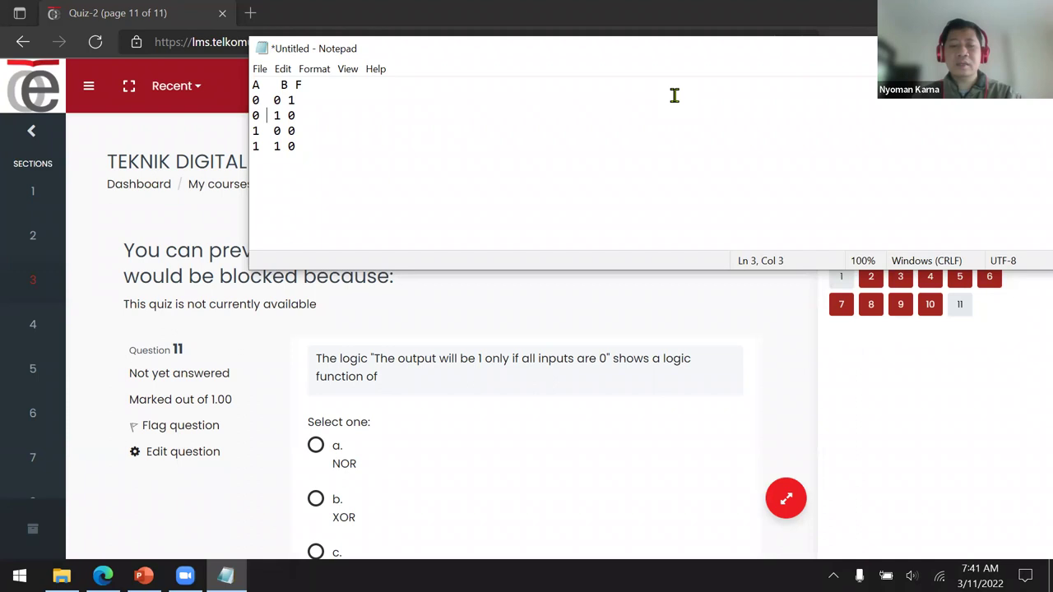
key("Up")
type("=")
key("Down")
key("Up")
key("BackSpace")
type("+")
Step: Insert a "+" between the A and B values of the remaining three rows, and return to the first row's F value
key("Down")
key("Left")
type("+")
key("Down")
key("Left")
type("+")
key("Down")
key("Left")
type("+")
key("Up")
key("Up")
key("Up")
key("Right")
key("Right")
key("Right")
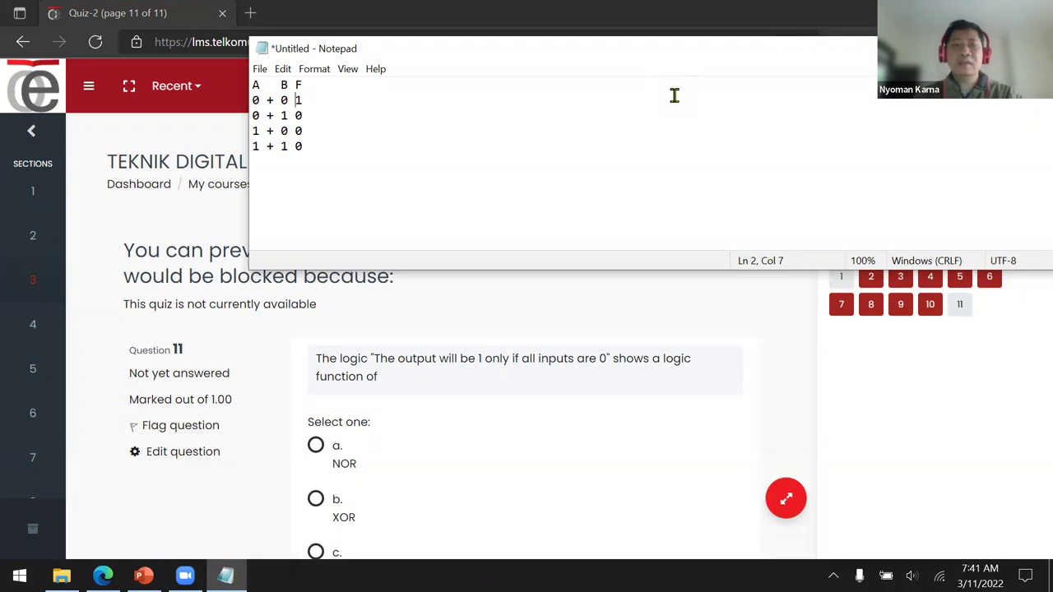
Step: Insert spaces before the output values of all four truth table rows to make room for another column after B
key("Down")
key("Left")
key("Down")
key("Left")
key("Down")
key("Left")
key("Up")
key("Up")
key("Up")
key("Left")
key("Left")
Step: Fill the new column after B with 0 for the 0 + 0 row and 1 for the other three rows
type("0")
key("Down")
key("Left")
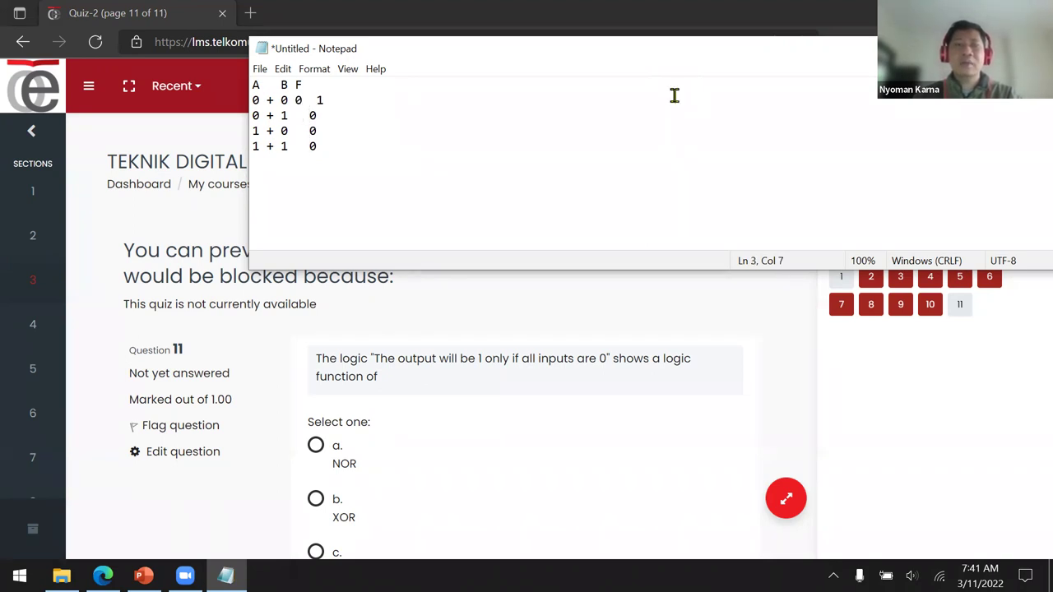
type("1")
key("Down")
key("Left")
type("1")
key("Down")
key("Left")
type("1")
Step: Add the header F' above the last column of the truth table
key("Up")
key("Up")
key("Up")
key("Home")
key("Right")
key("Left")
key("Up")
key("End")
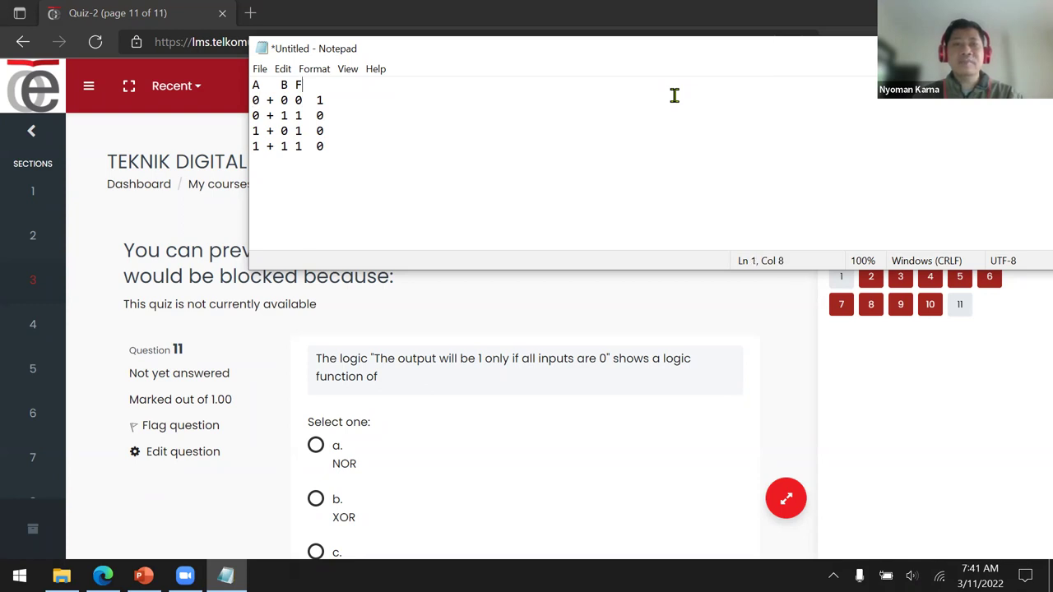
type("F'")
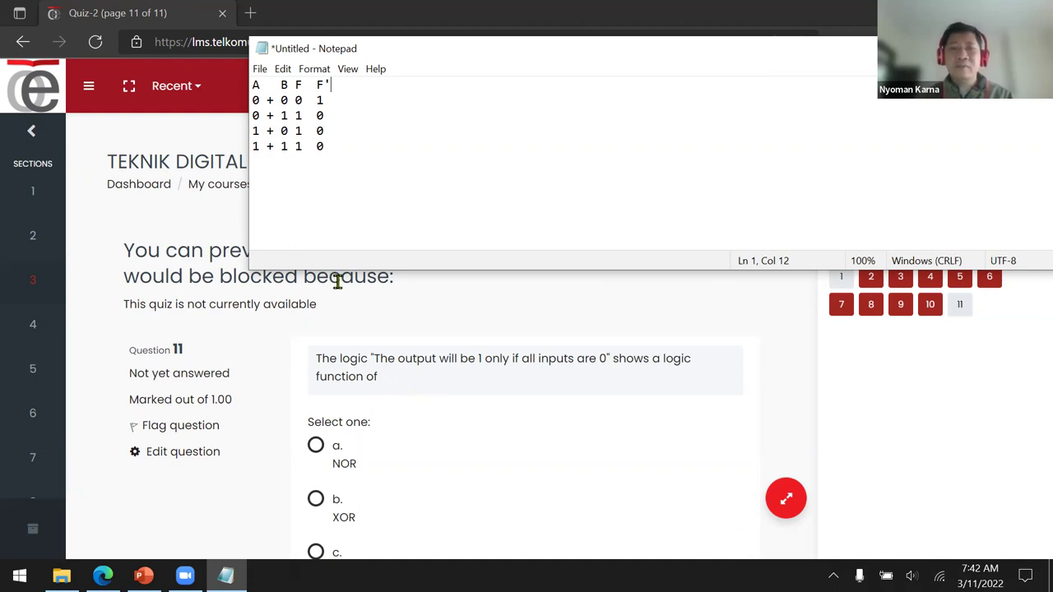
Step: Answer question 11 of the quiz with NOR and look over the remaining options
left_click(316, 448)
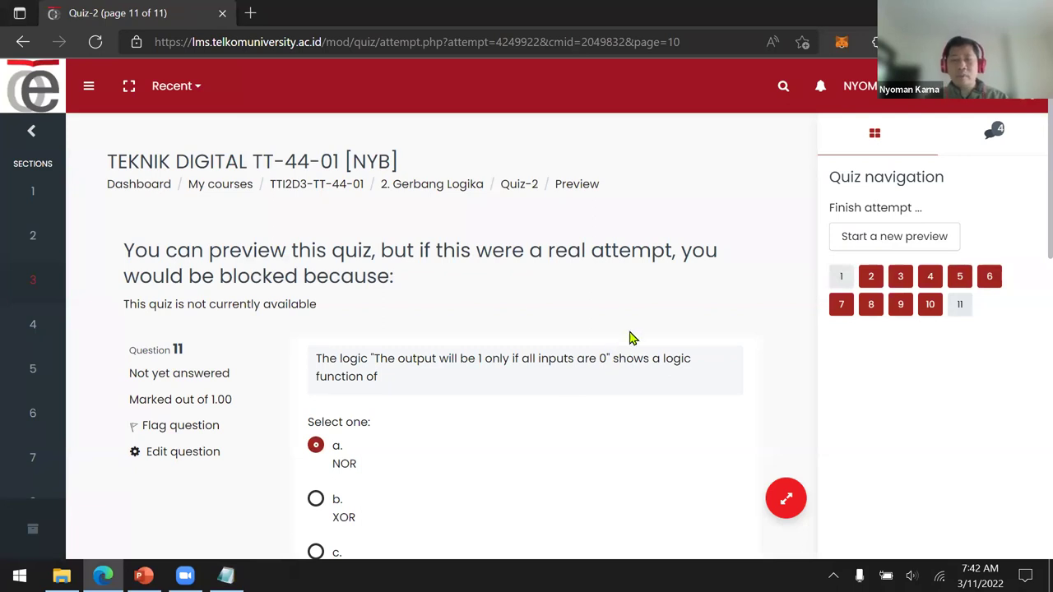
scroll(631, 337, "down", 3)
scroll(635, 326, "down", 2)
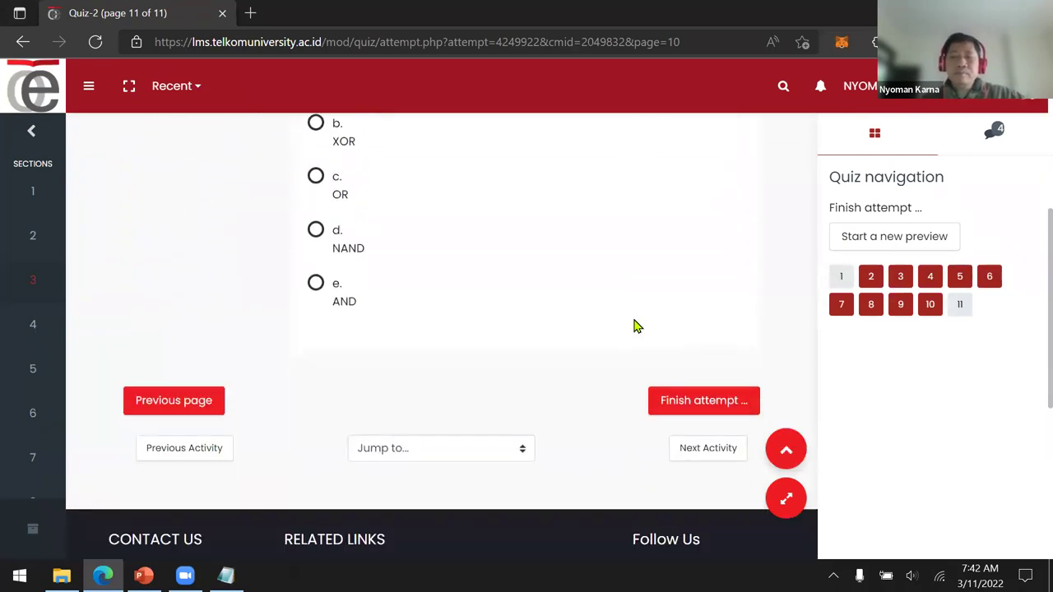
scroll(635, 325, "up", 5)
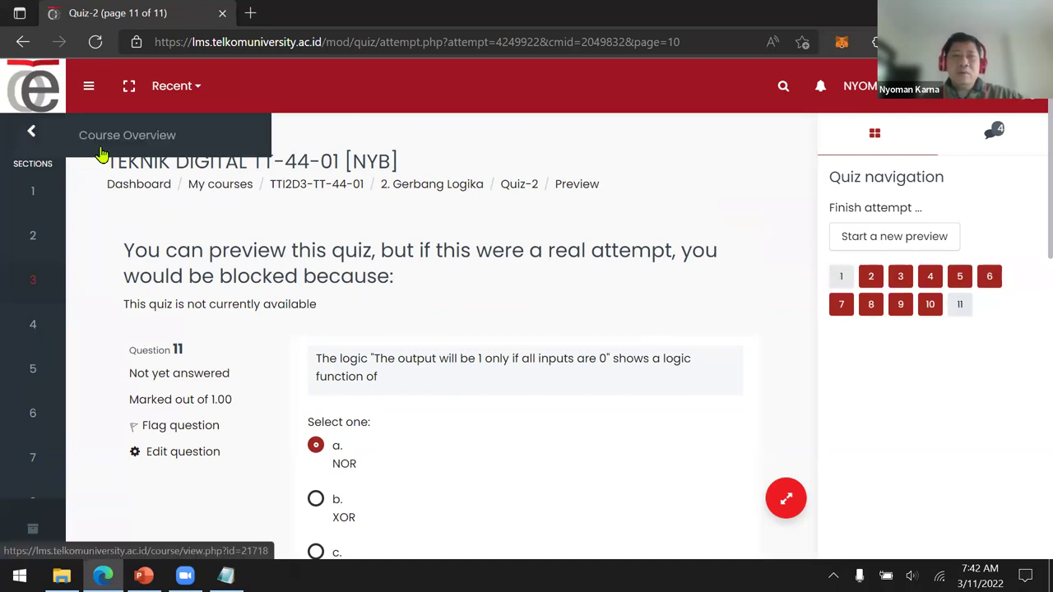
Step: Leave the Quiz-2 preview for the course overview, and open Quiz-3 in section 3 to check its availability and time limit
left_click(100, 153)
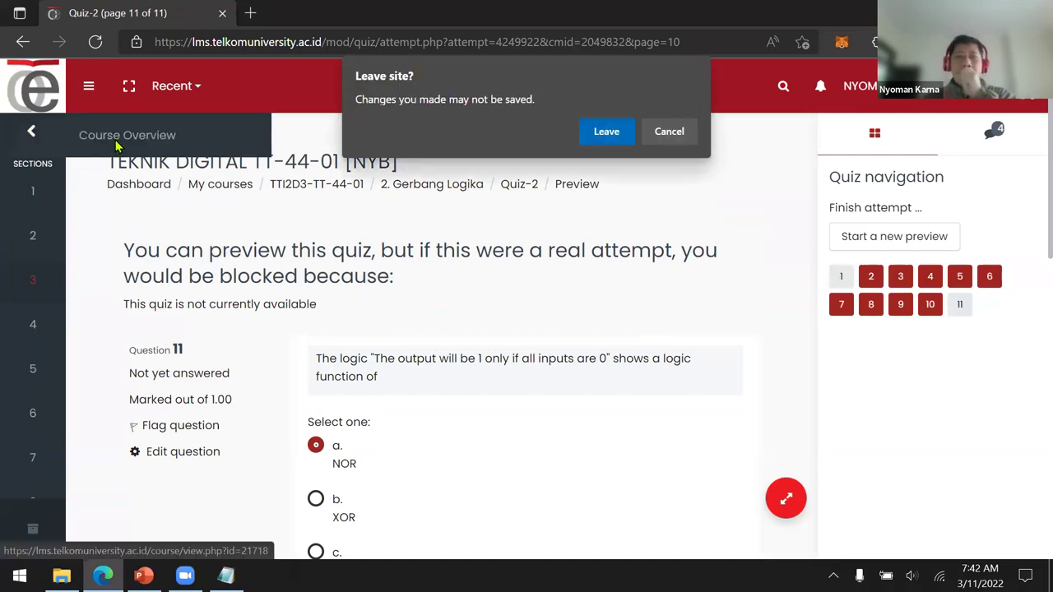
left_click(605, 133)
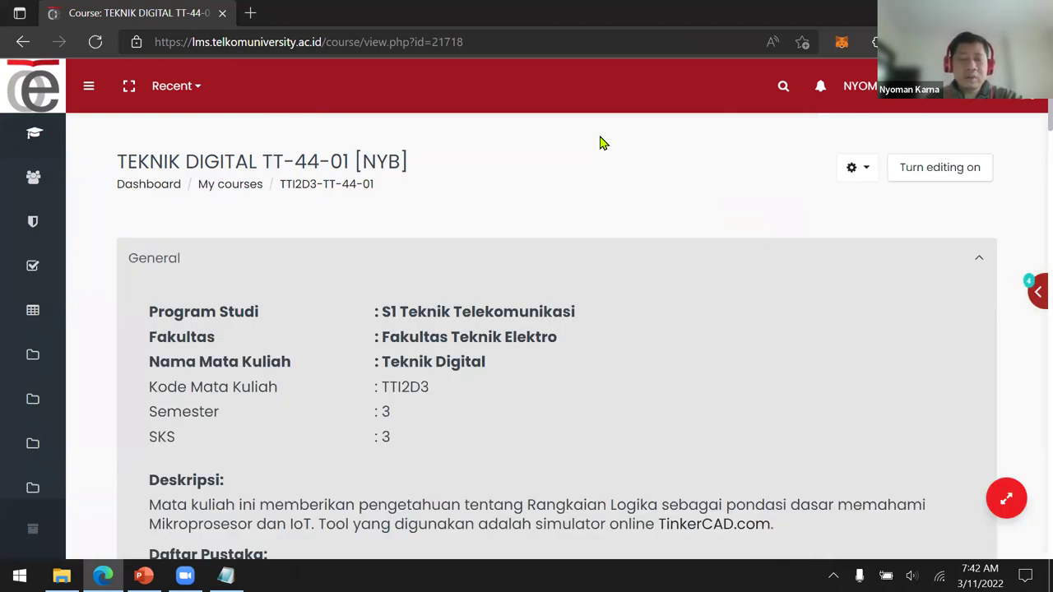
scroll(400, 227, "down", 4)
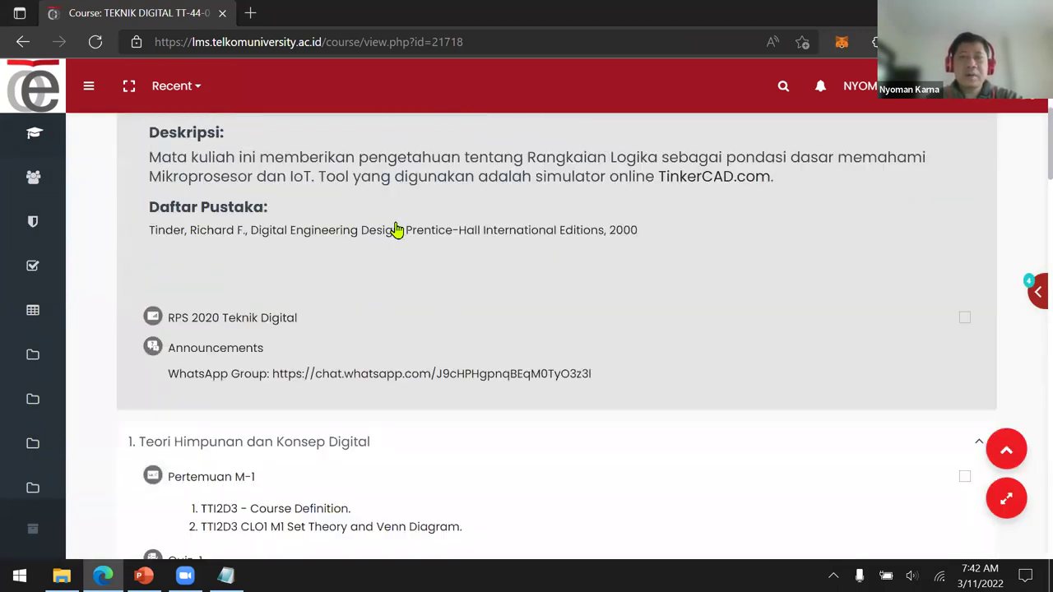
scroll(396, 228, "down", 8)
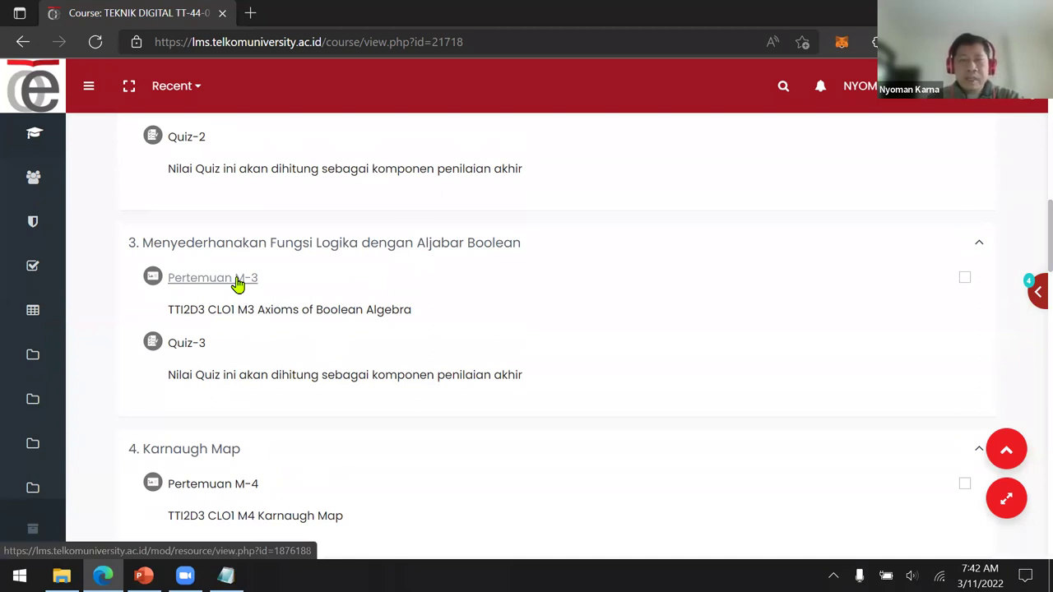
left_click(191, 352)
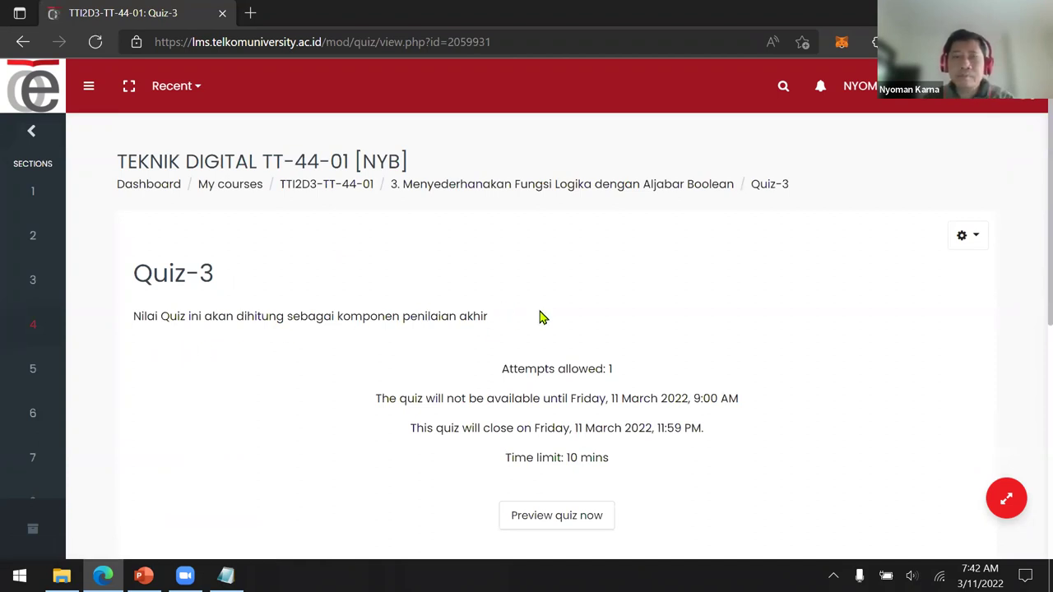
scroll(629, 359, "down", 1)
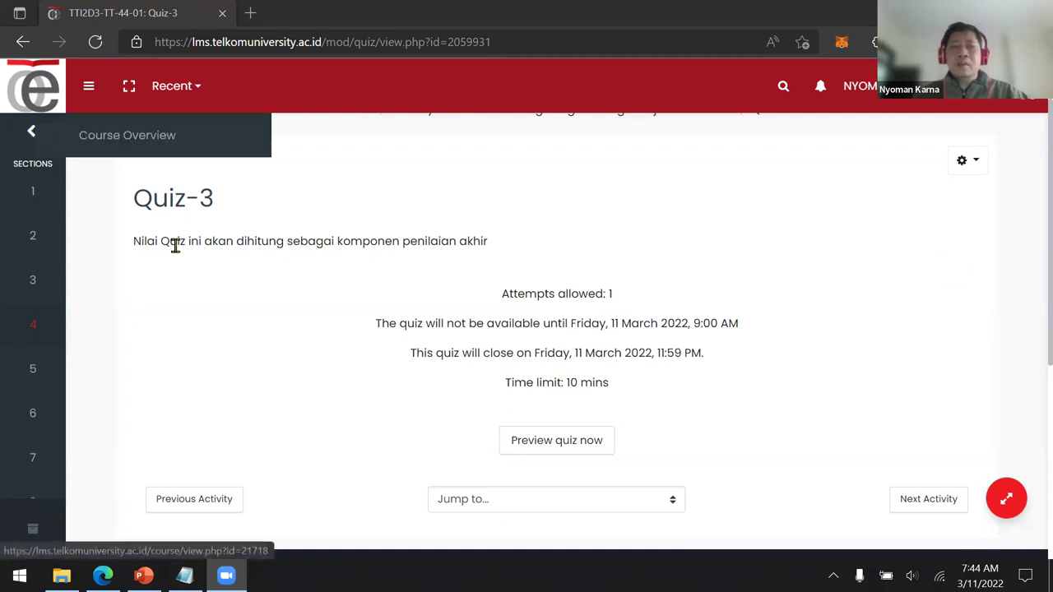
Step: Return to the course overview and switch to the PowerPoint slides on the Axioms of Boolean Algebra
left_click(169, 497)
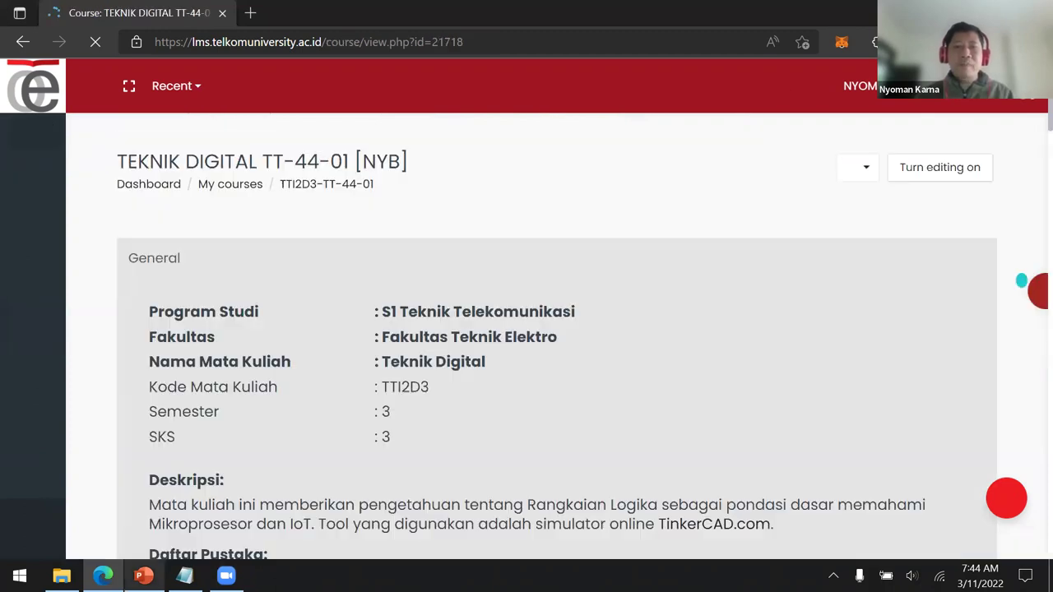
key("alt+Tab")
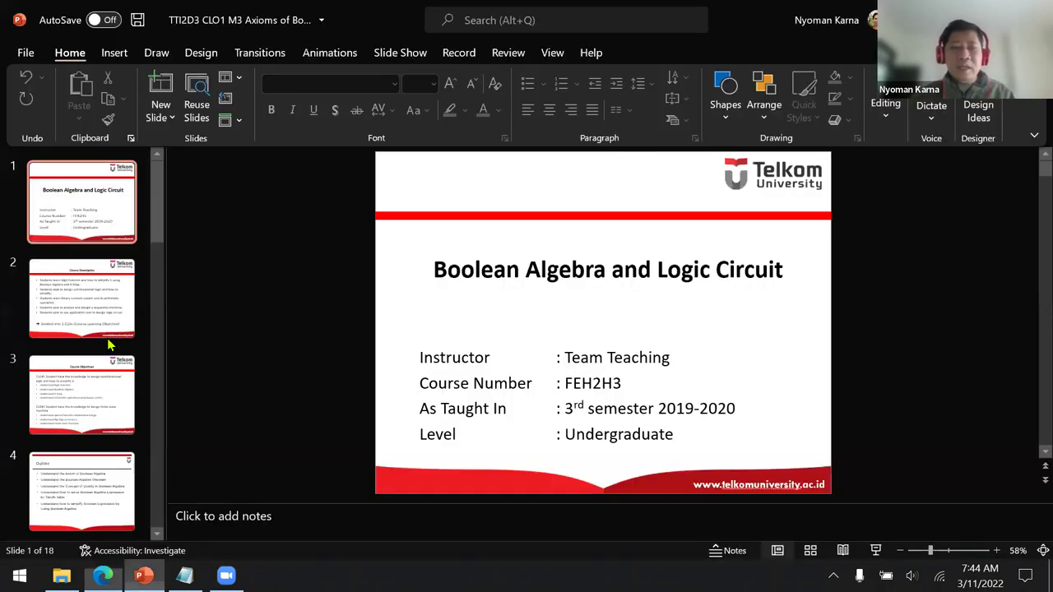
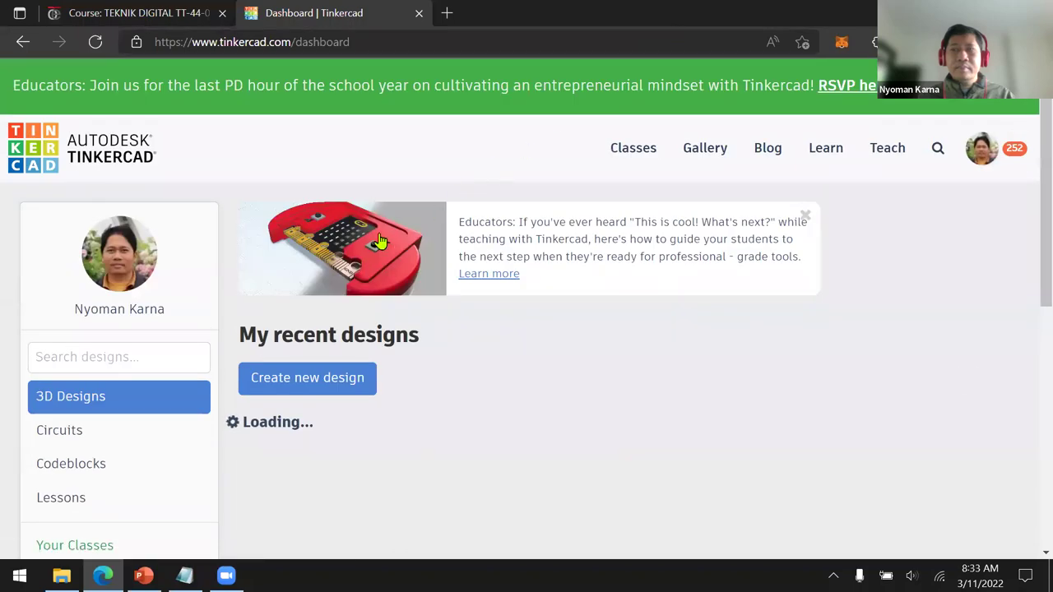
Step: Switch to the TEKNIK DIGITAL TT-44-01 course page and look through its general information and first sections
left_click(138, 10)
scroll(285, 261, "down", 3)
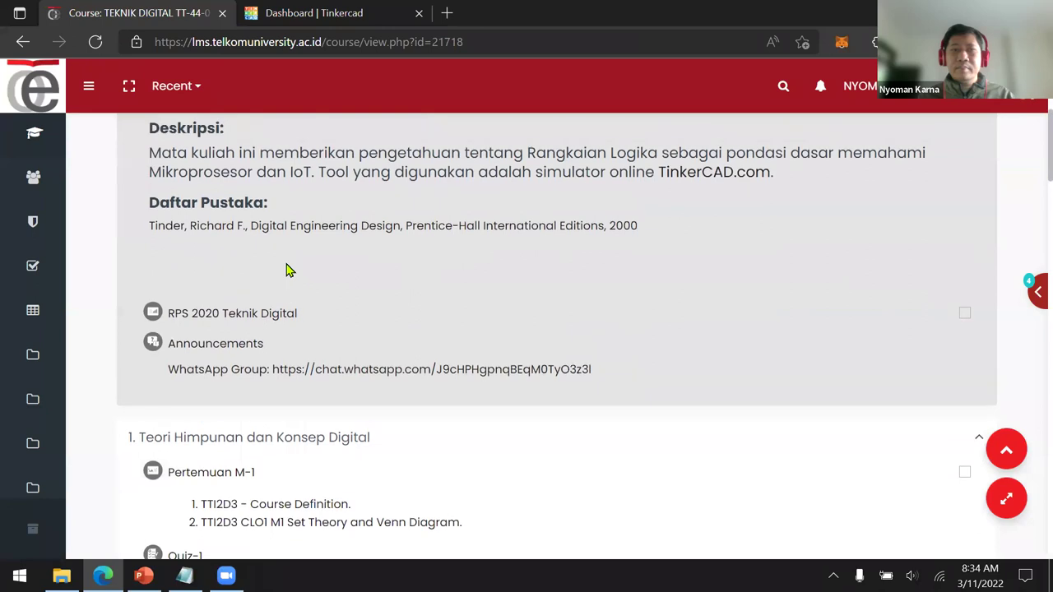
scroll(287, 270, "up", 4)
scroll(287, 270, "down", 5)
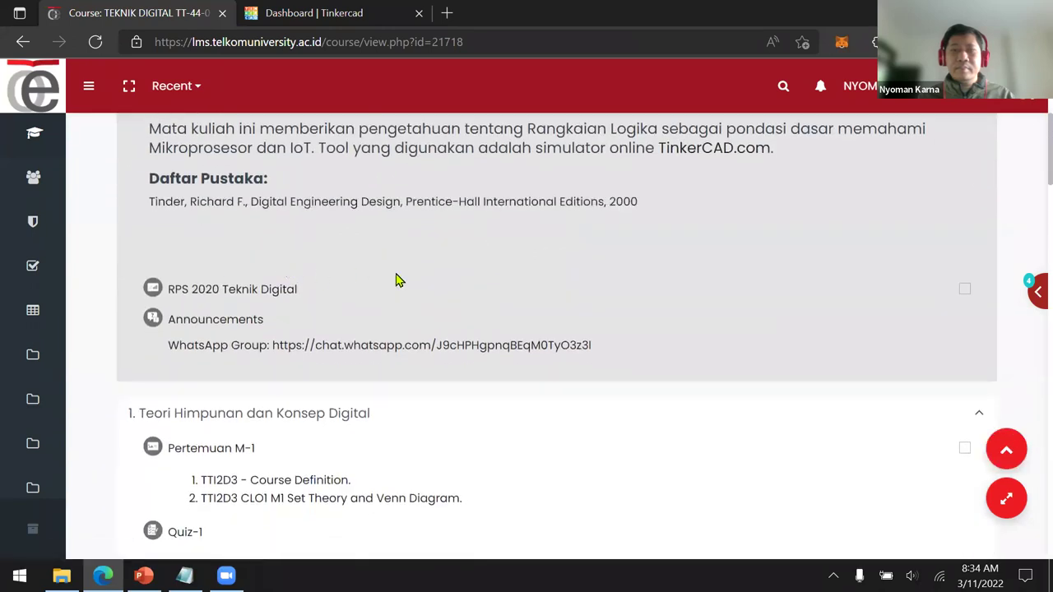
scroll(396, 281, "down", 2)
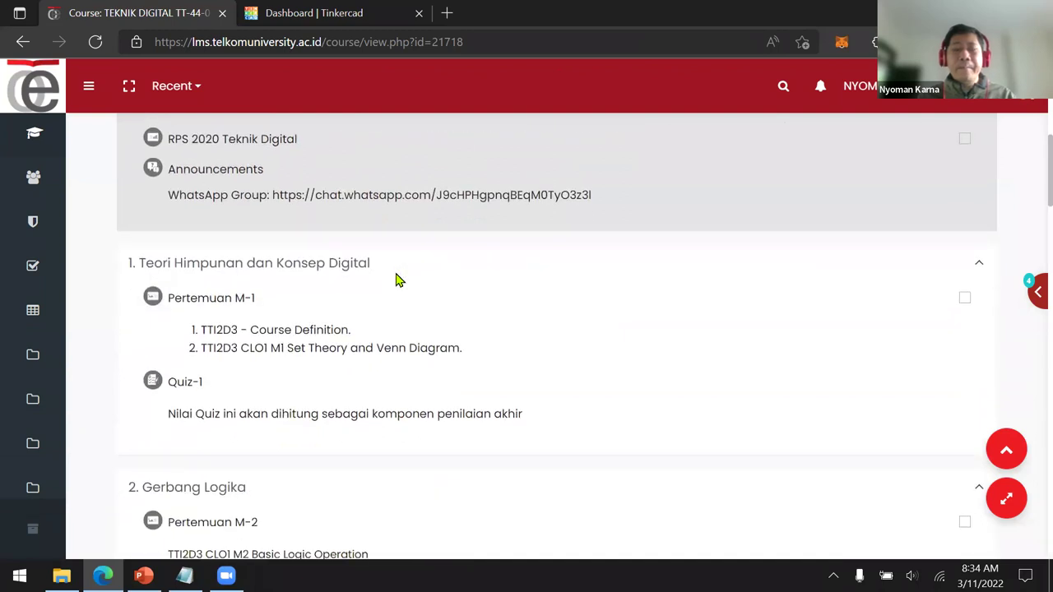
scroll(396, 280, "up", 7)
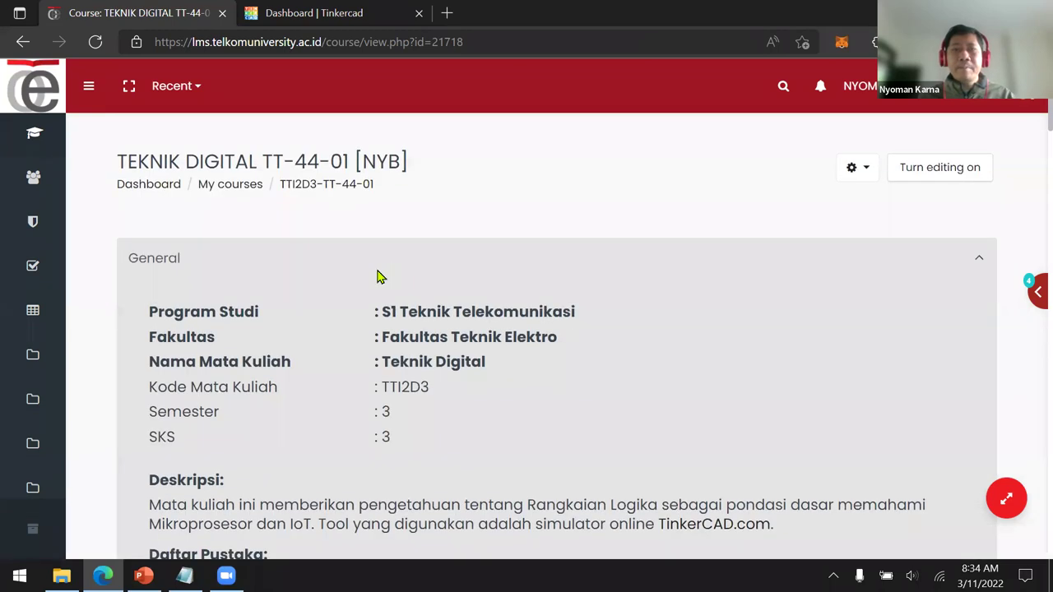
Step: Open the TEKNIK DIGITAL TT-44-INT course from the LMS dashboard, look over its description, and return to the dashboard
left_click(45, 97)
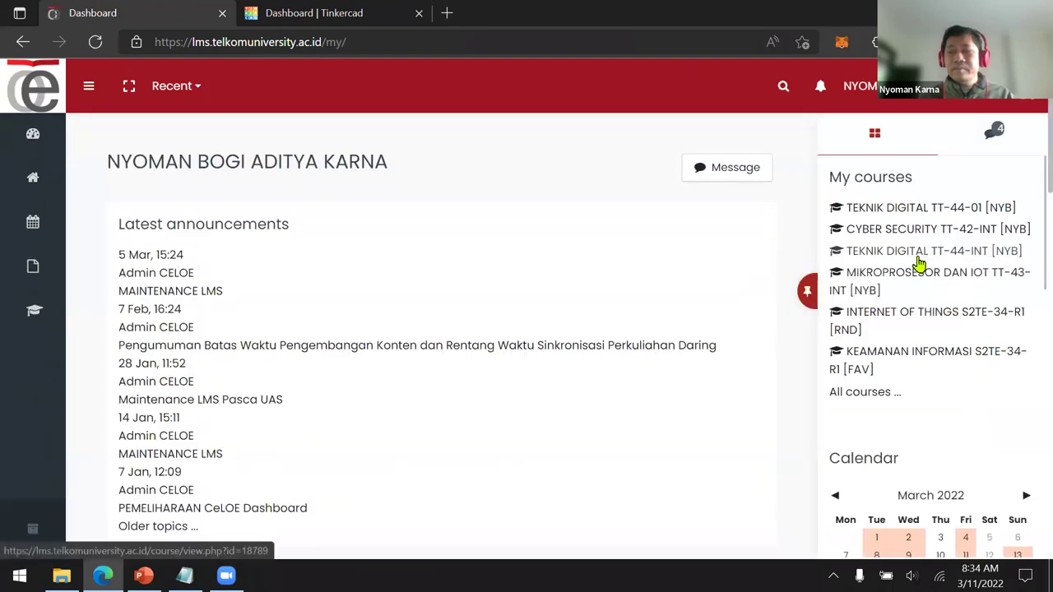
left_click(819, 262)
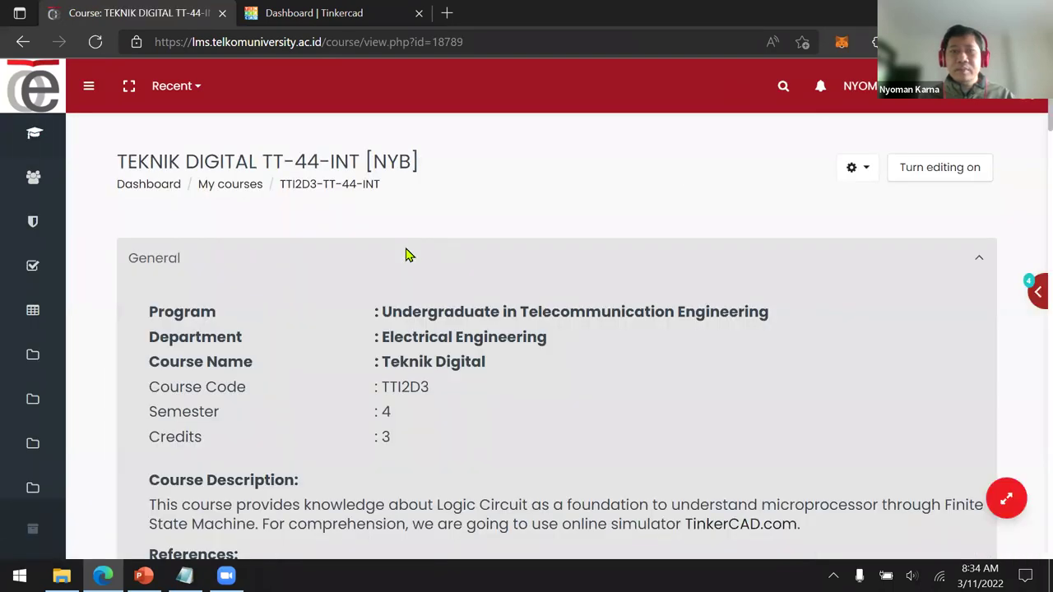
scroll(404, 254, "down", 4)
scroll(405, 253, "up", 3)
left_click(33, 82)
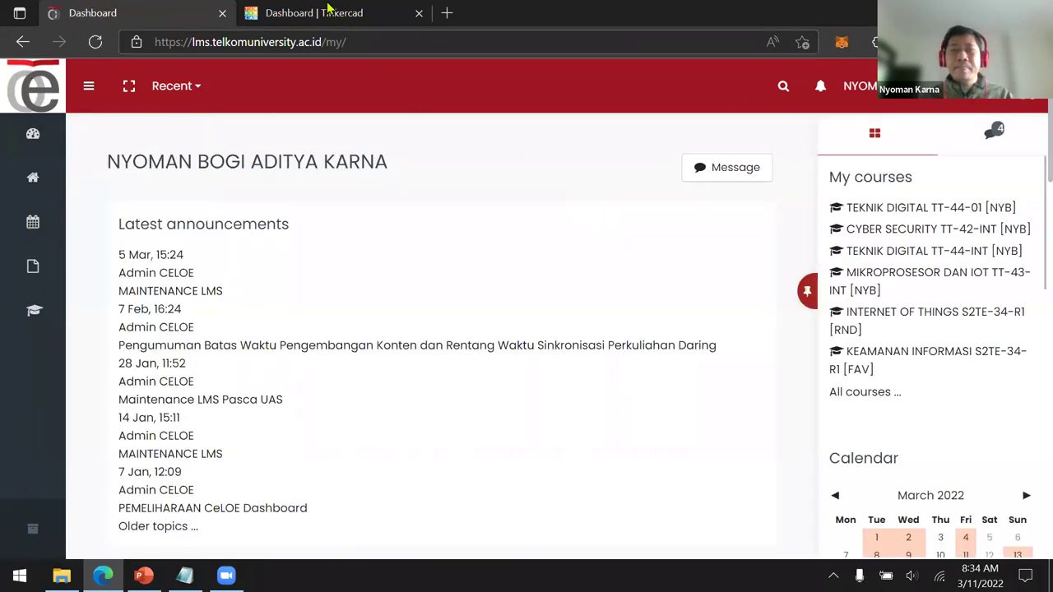
Step: Switch to Tinkercad, list the circuit designs, and create a new circuit
key("ctrl+Tab")
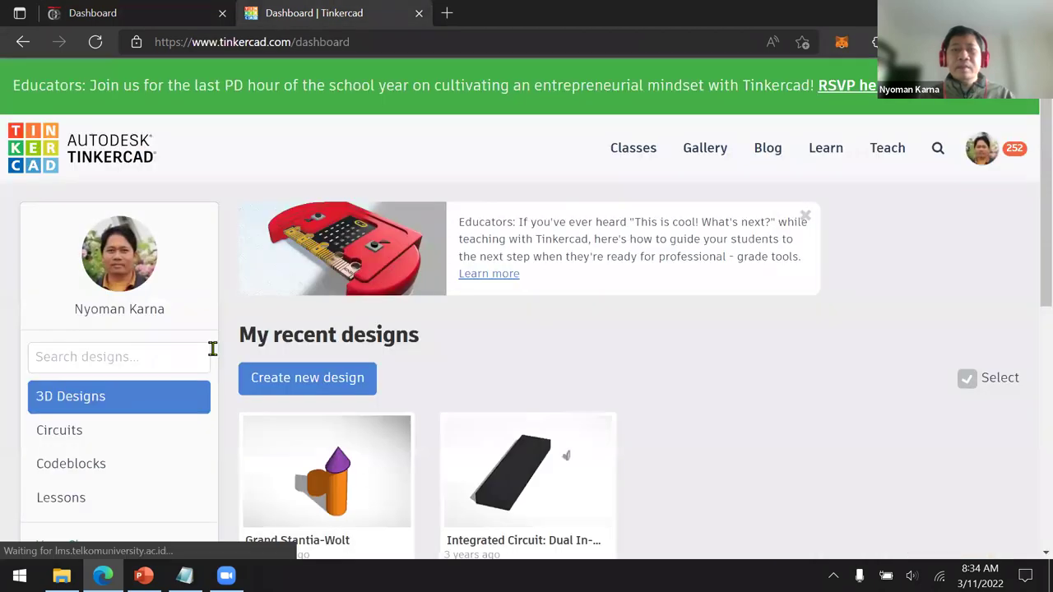
left_click(87, 430)
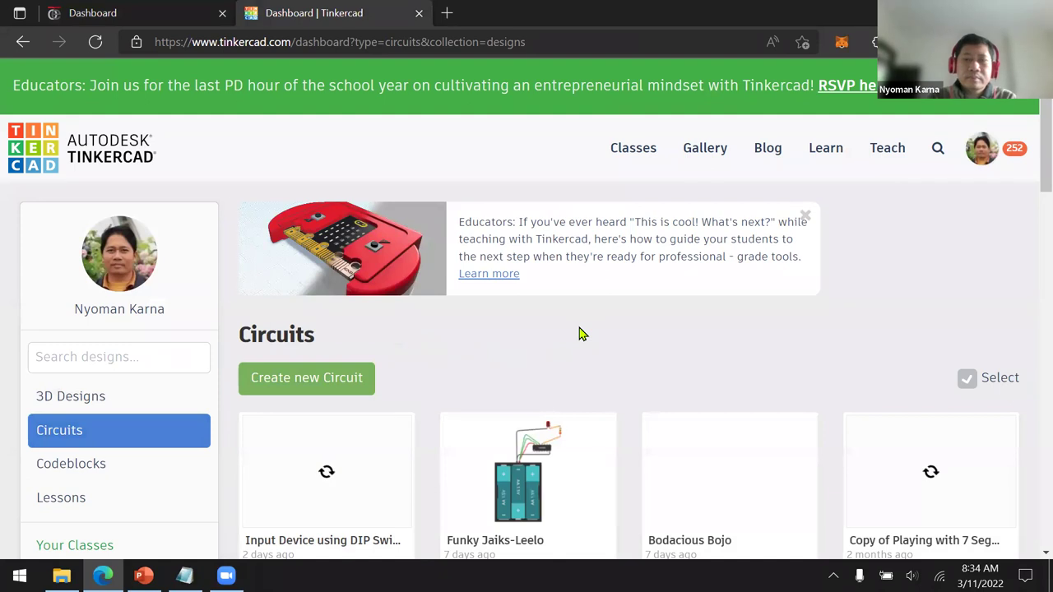
scroll(579, 333, "down", 1)
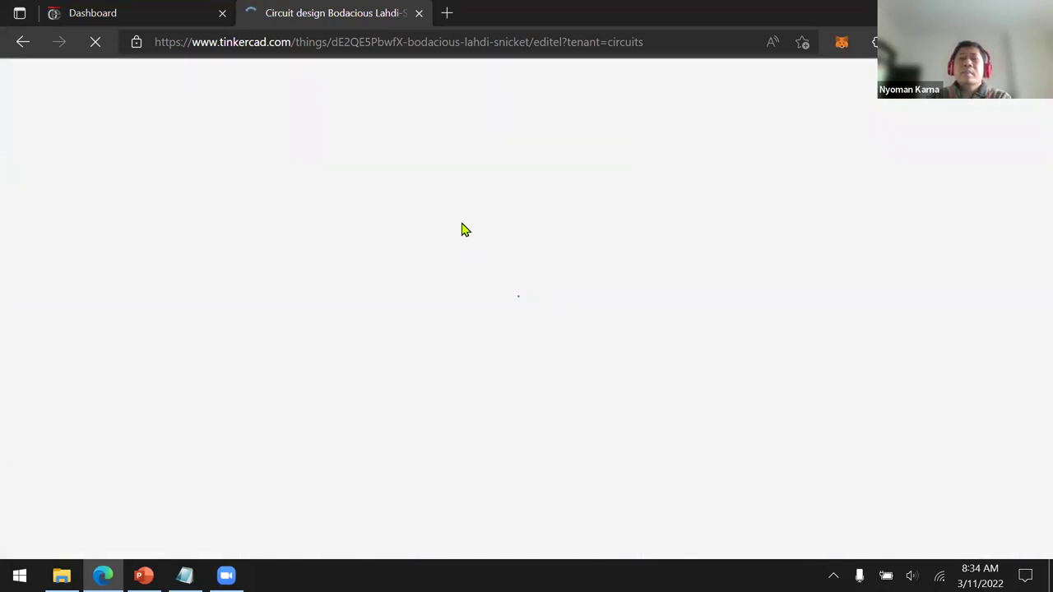
Step: Switch to the Boolean algebra presentation in PowerPoint and open slide 11, "Proofing Example"
mouse_move(144, 576)
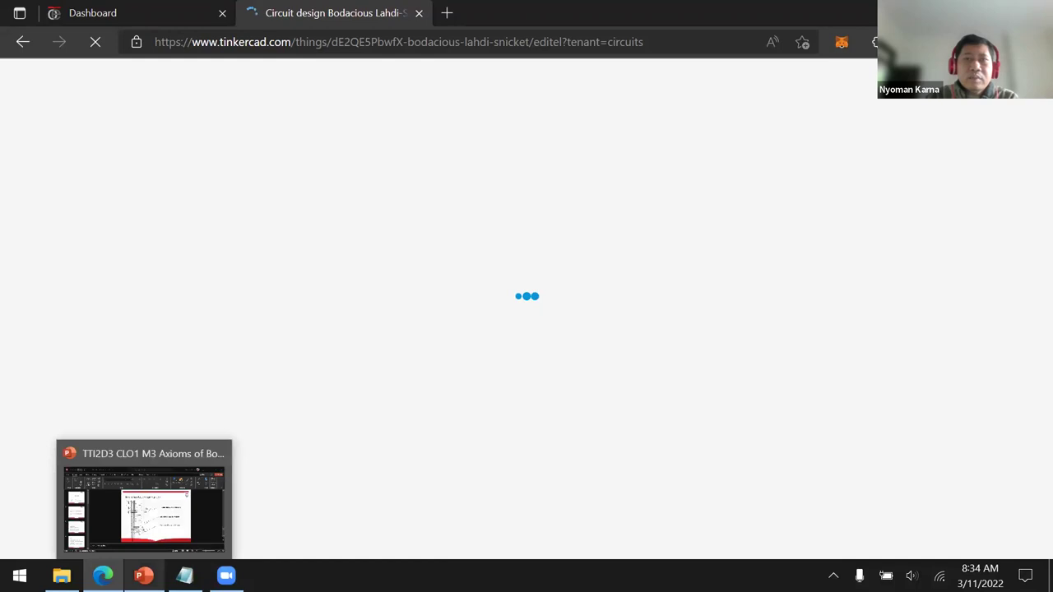
left_click(144, 502)
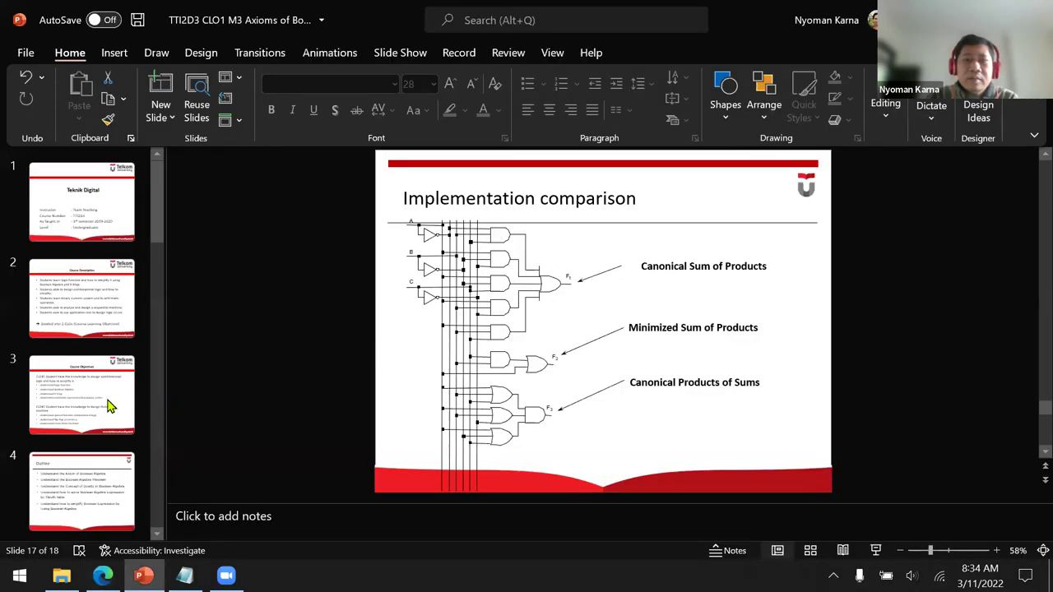
scroll(114, 366, "down", 10)
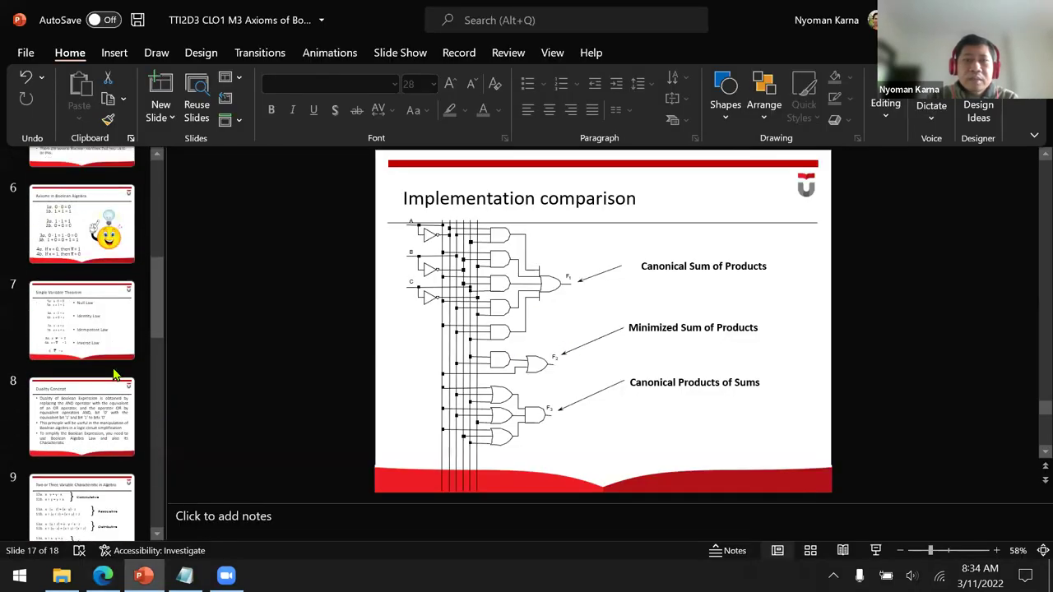
scroll(113, 384, "down", 2)
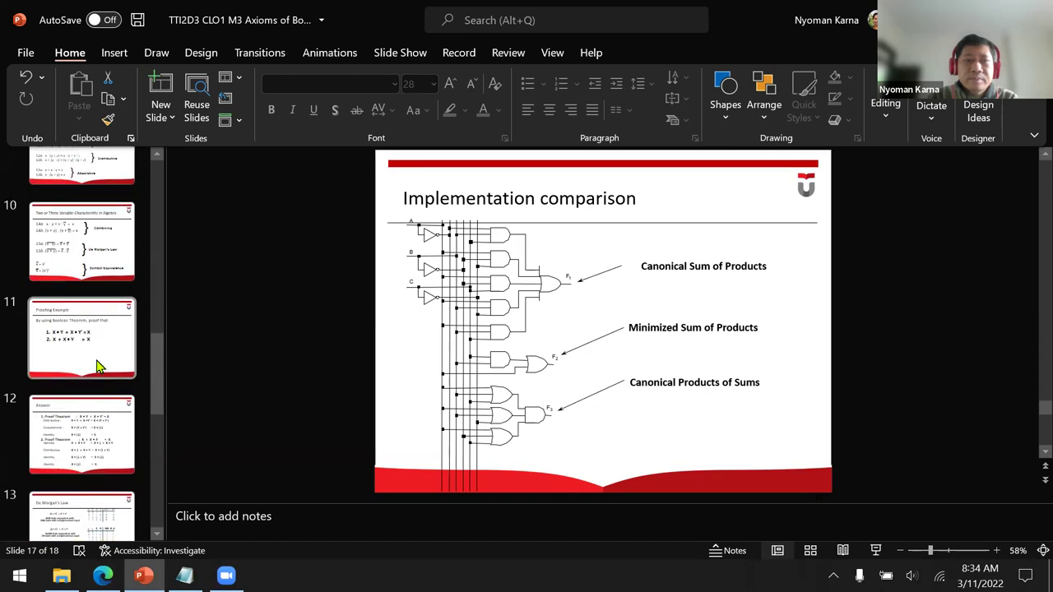
scroll(97, 366, "down", 2)
scroll(97, 366, "up", 1)
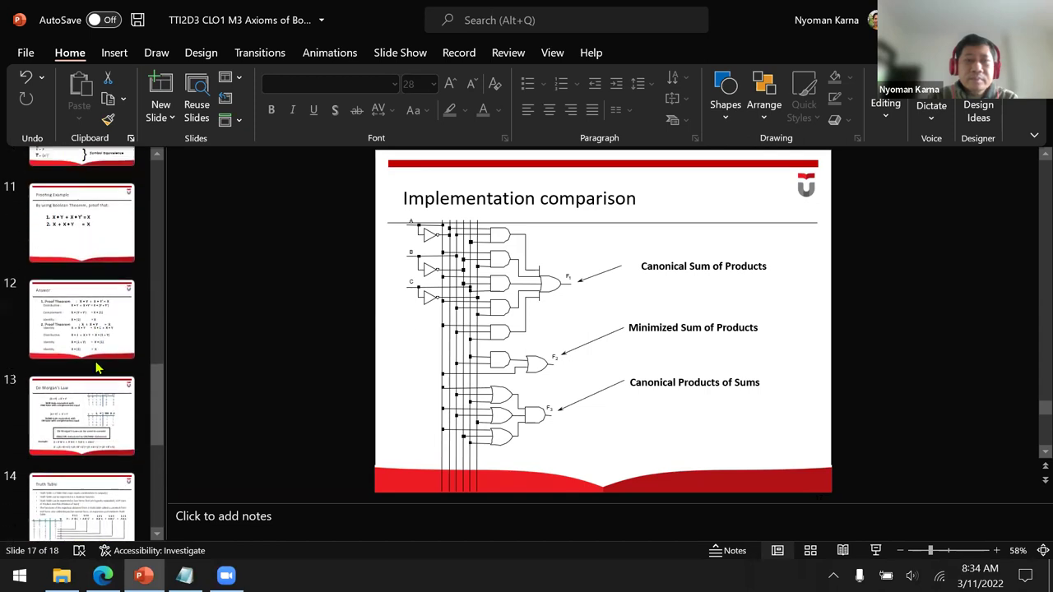
left_click(82, 260)
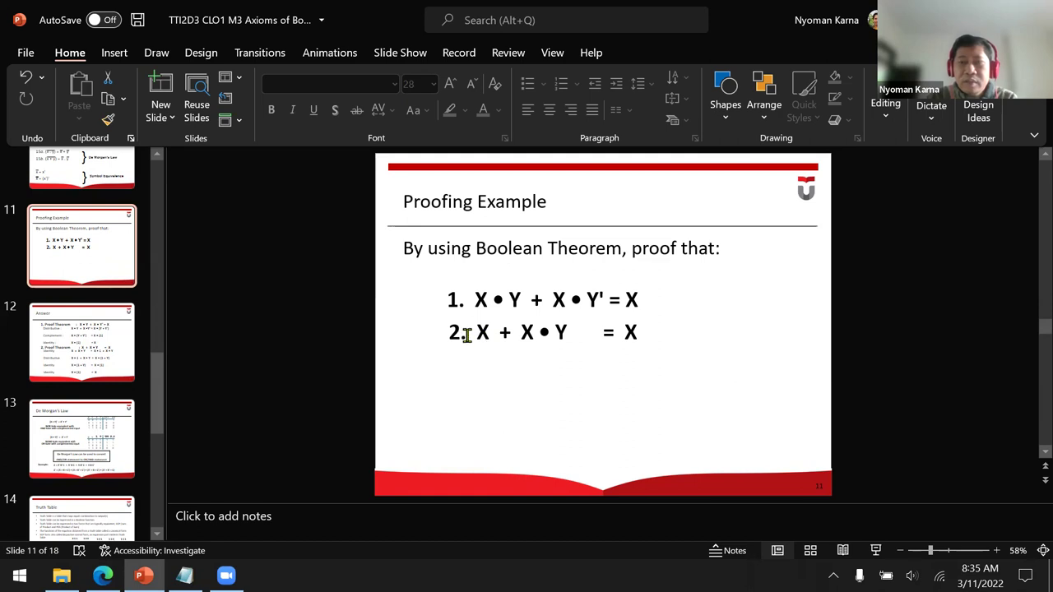
Step: Point out the second expression, X + X • Y = X, on the slide and deselect the text box
left_click_drag(452, 332, 579, 337)
left_click(510, 408)
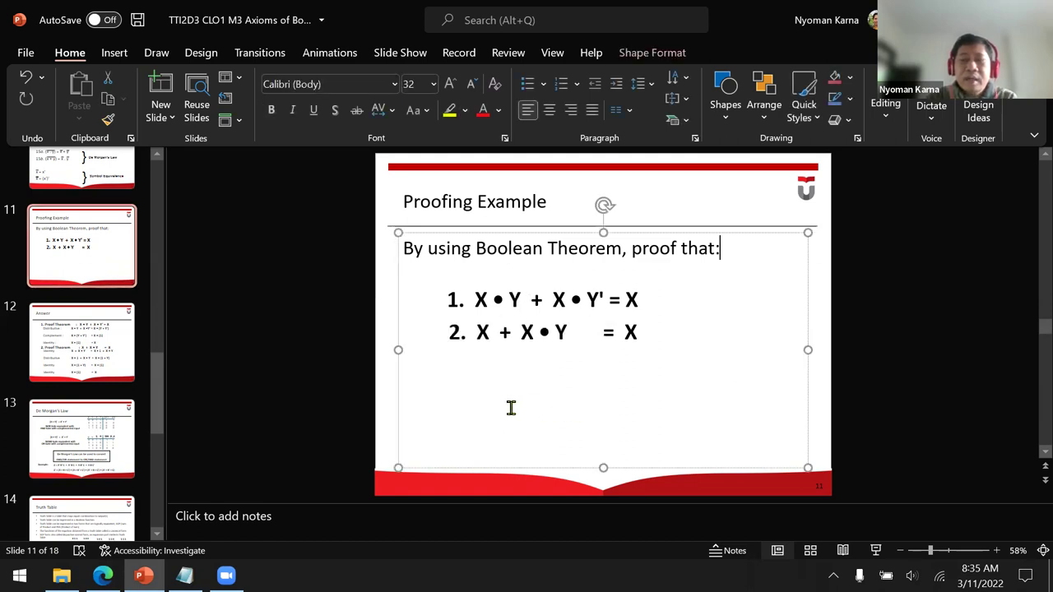
left_click(387, 324)
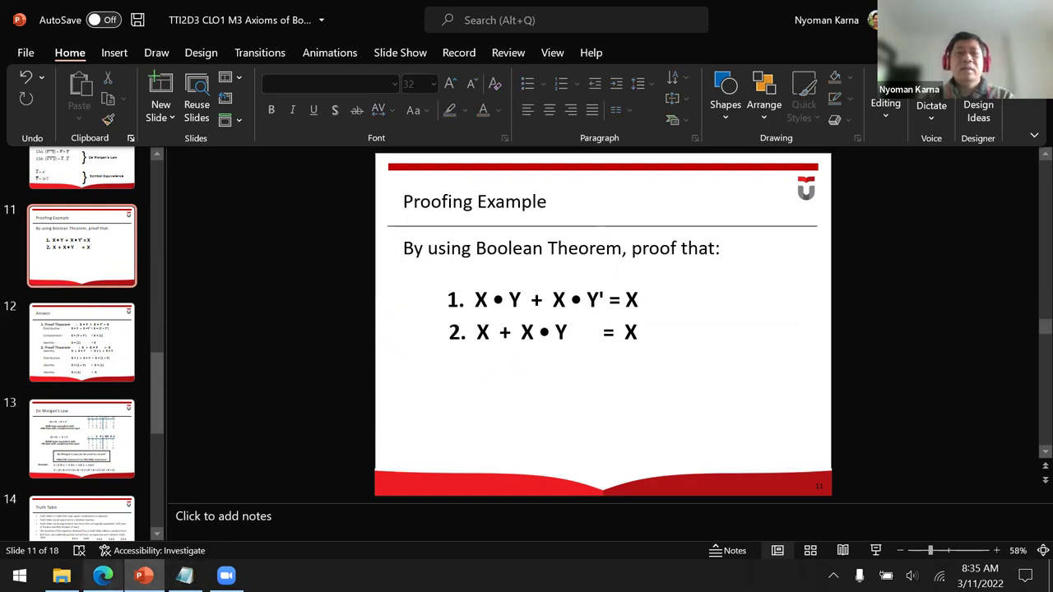
Step: Switch to Tinkercad and place a small breadboard in the middle of the empty circuit workspace
left_click(102, 501)
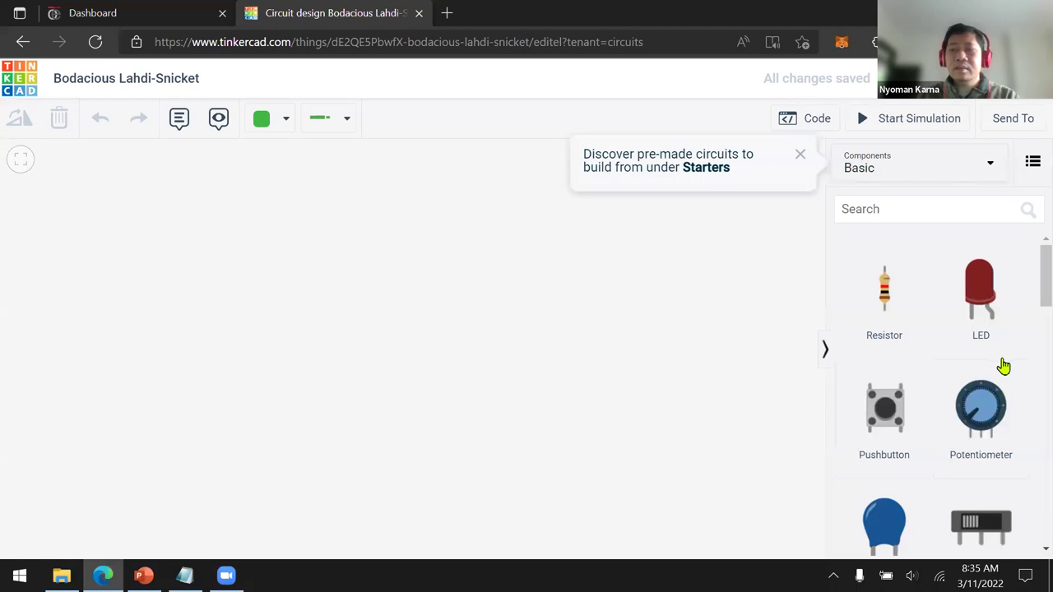
scroll(1001, 362, "down", 5)
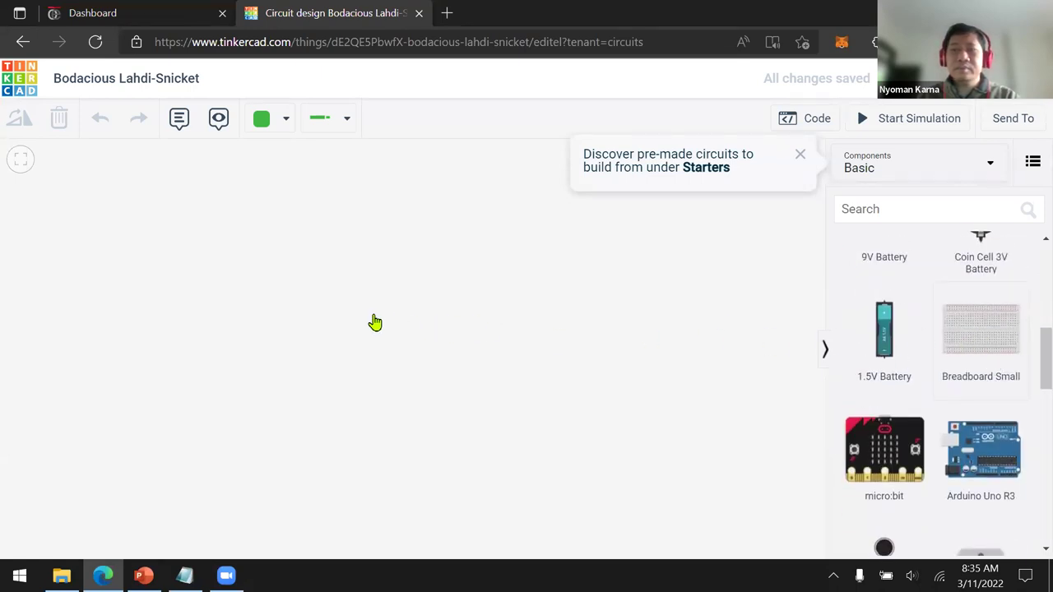
left_click_drag(374, 323, 419, 331)
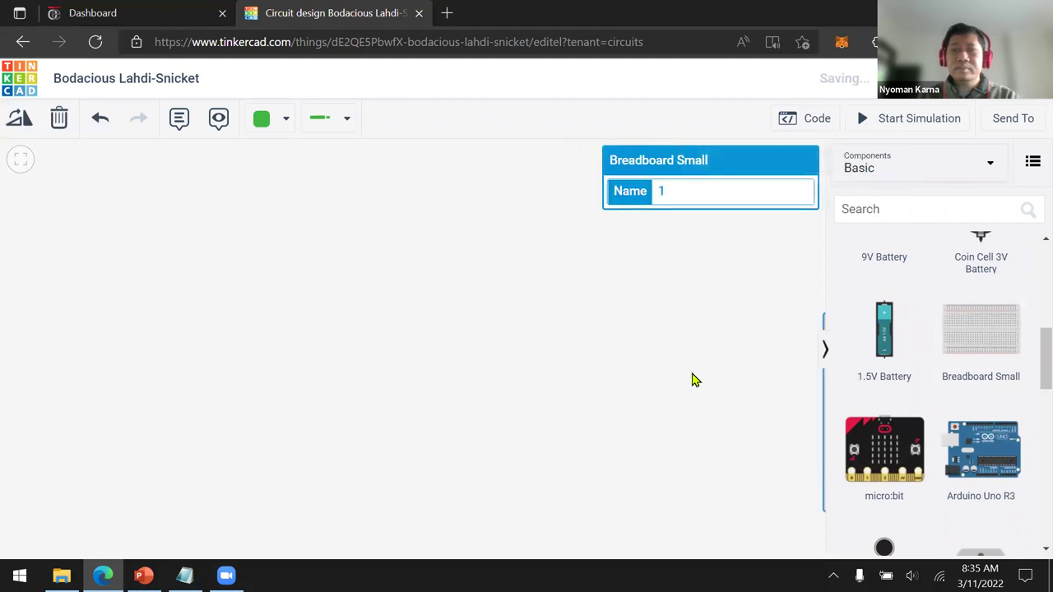
left_click(822, 354)
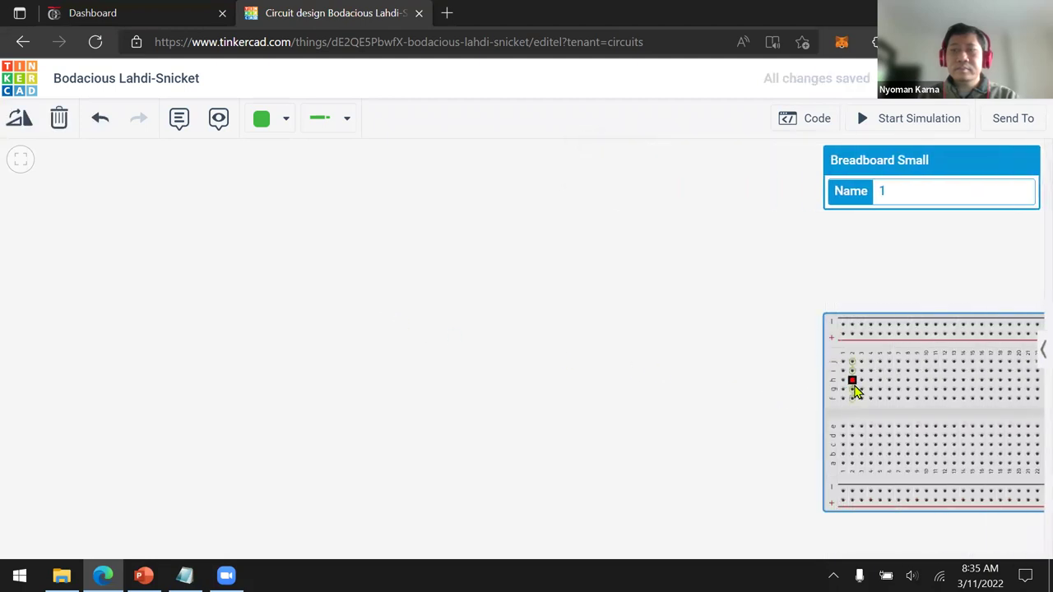
left_click(1039, 355)
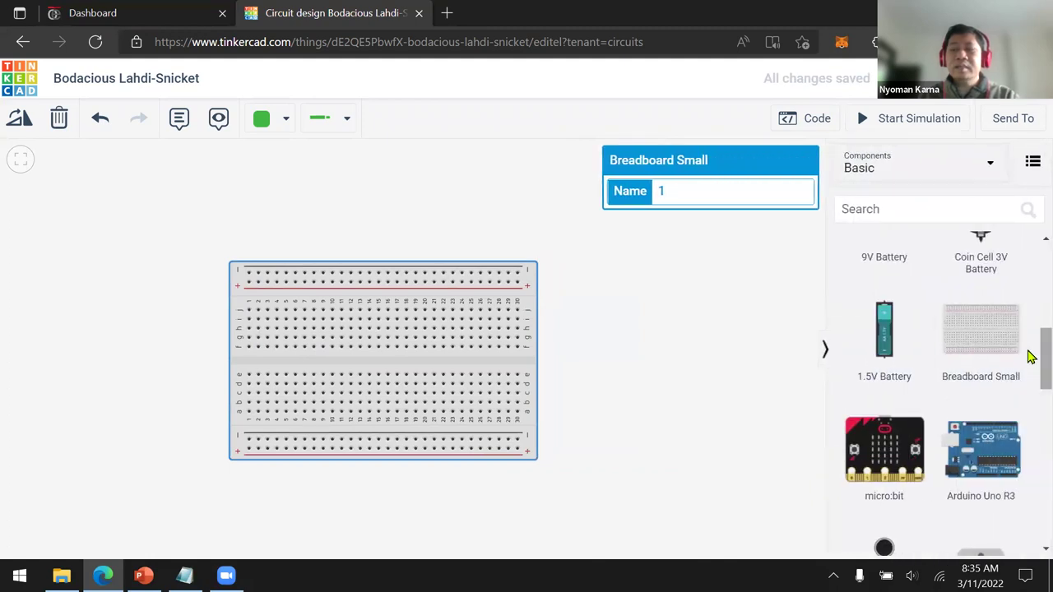
Step: Place a 1.5V battery beside the breadboard's column 1 end and set its count to 3 batteries
left_click_drag(882, 342, 100, 329)
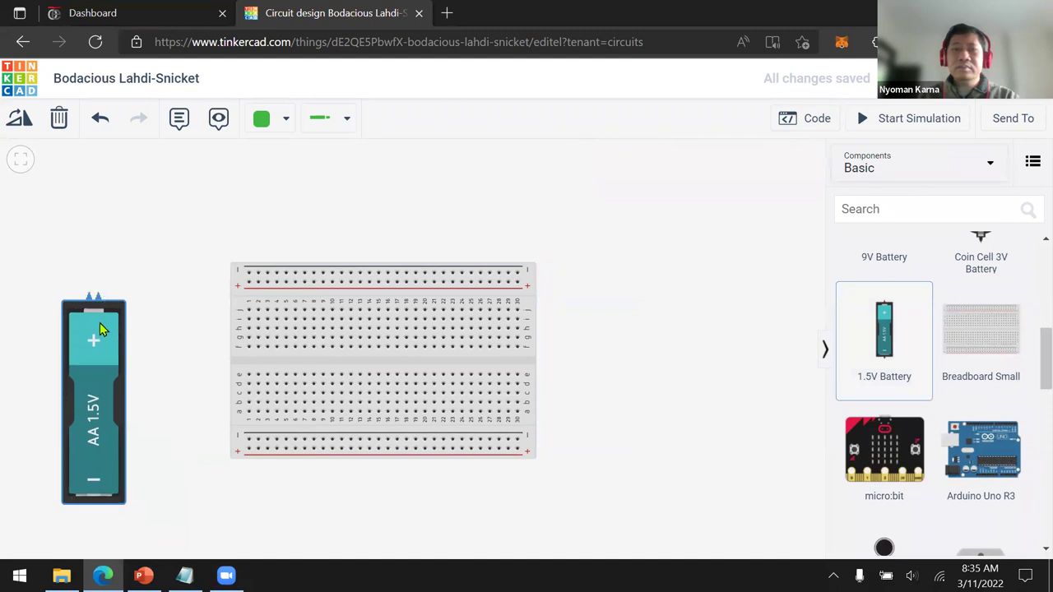
left_click(784, 230)
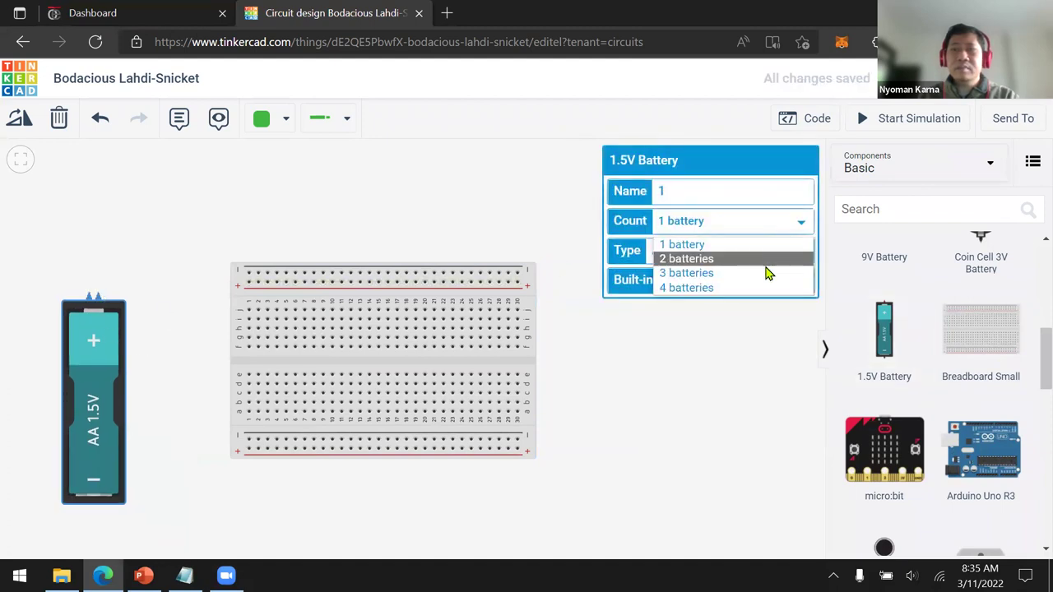
left_click(767, 272)
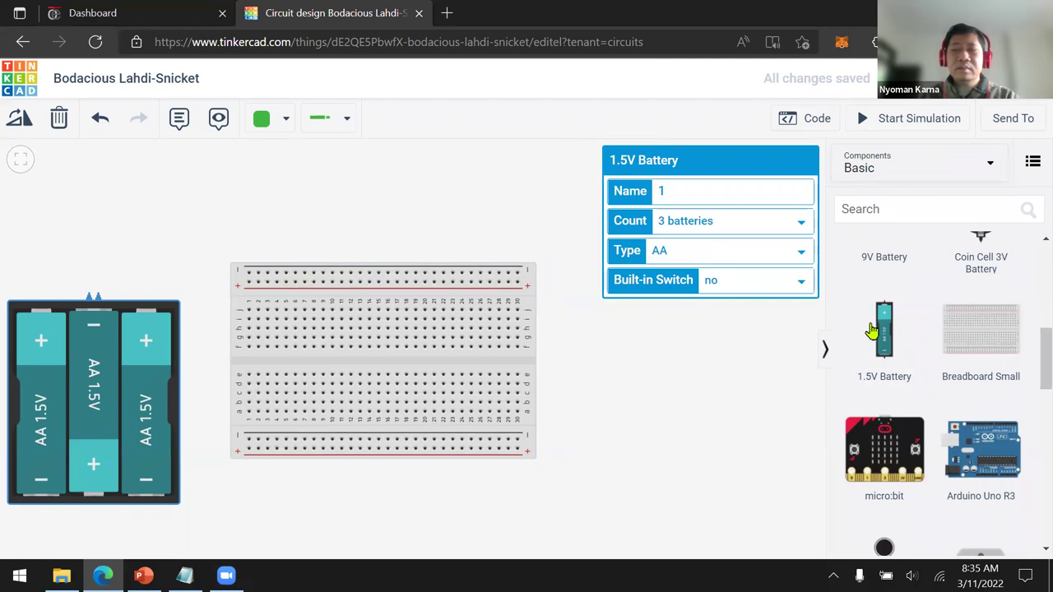
Step: Change the component library from the Basic set to all components
mouse_move(1031, 357)
left_mouse_down()
mouse_move(1030, 475)
mouse_move(1027, 353)
left_mouse_up()
left_click(951, 167)
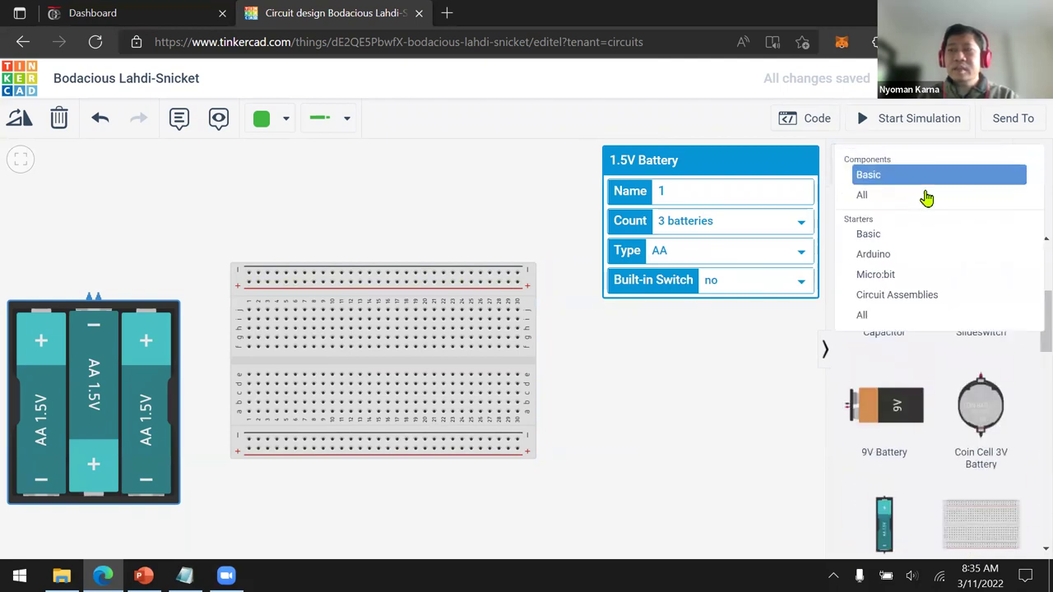
left_click(925, 195)
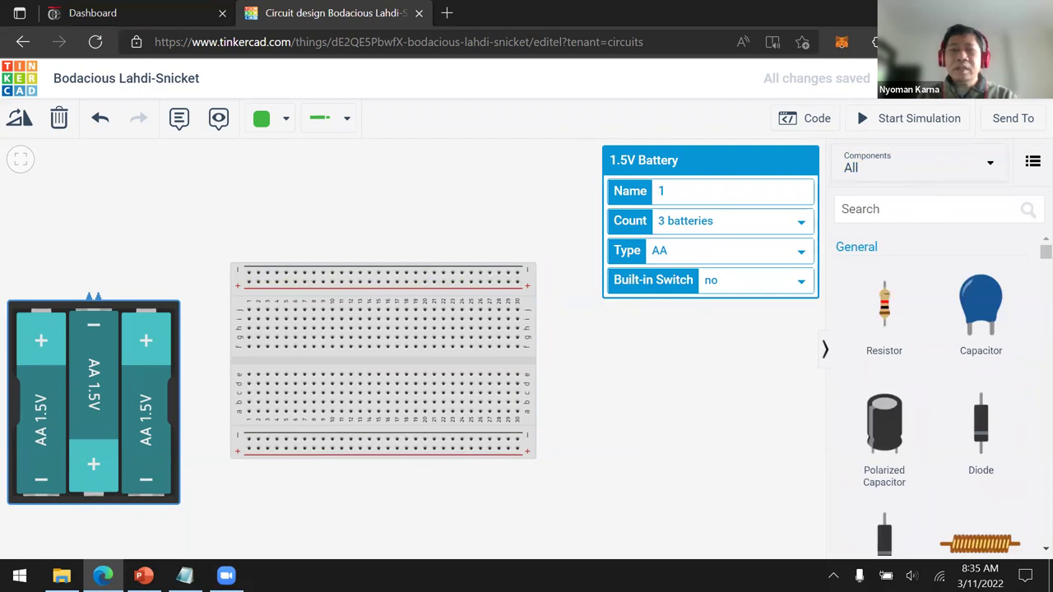
Step: Switch to PowerPoint and point out the AND and OR operators in the second expression, X + X • Y = X
key("alt+Tab")
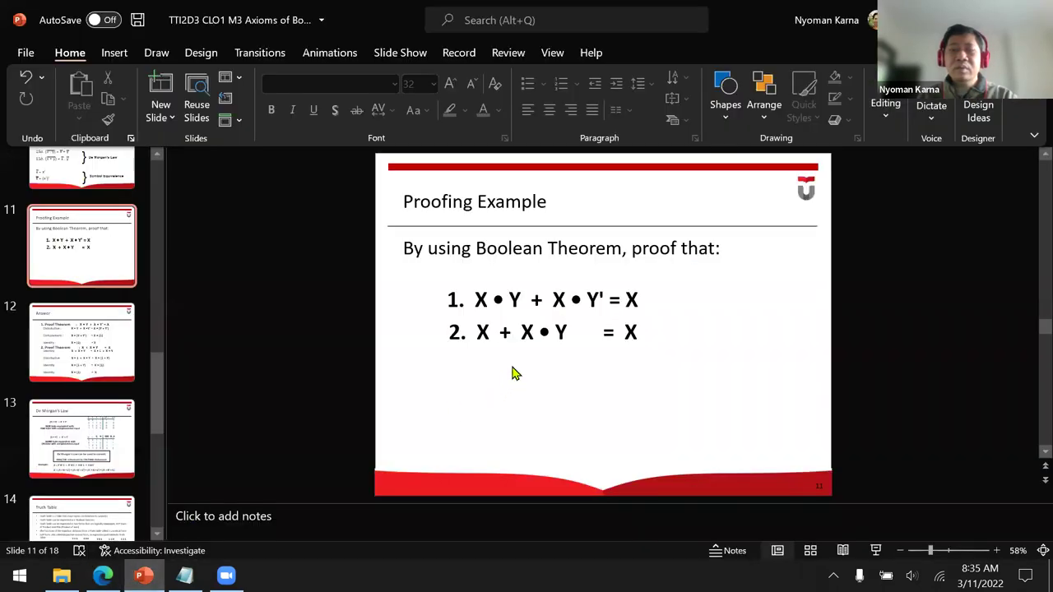
left_click(539, 333)
key("shift+Right")
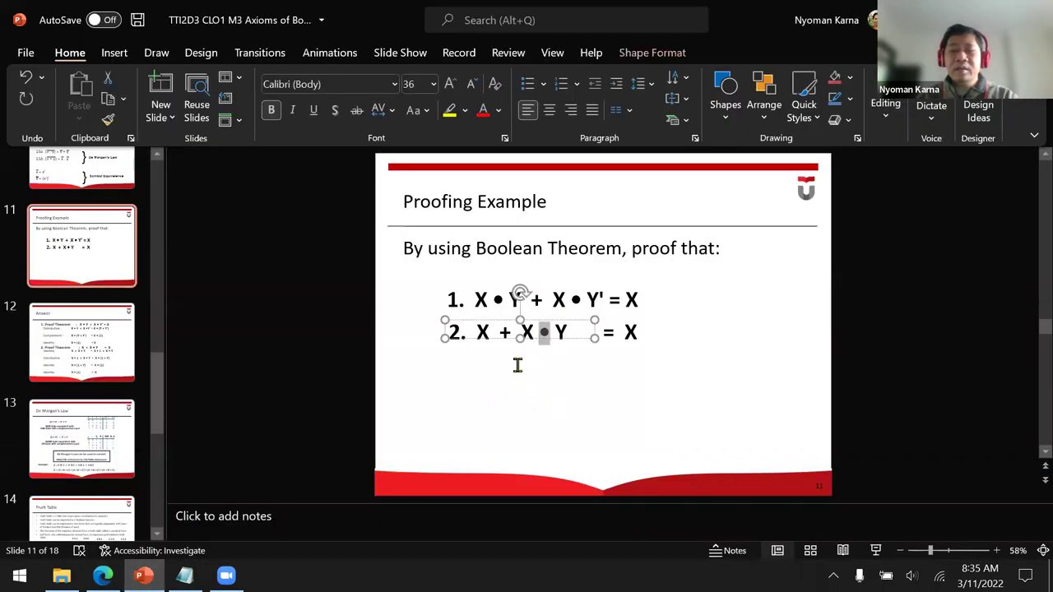
double_click(504, 334)
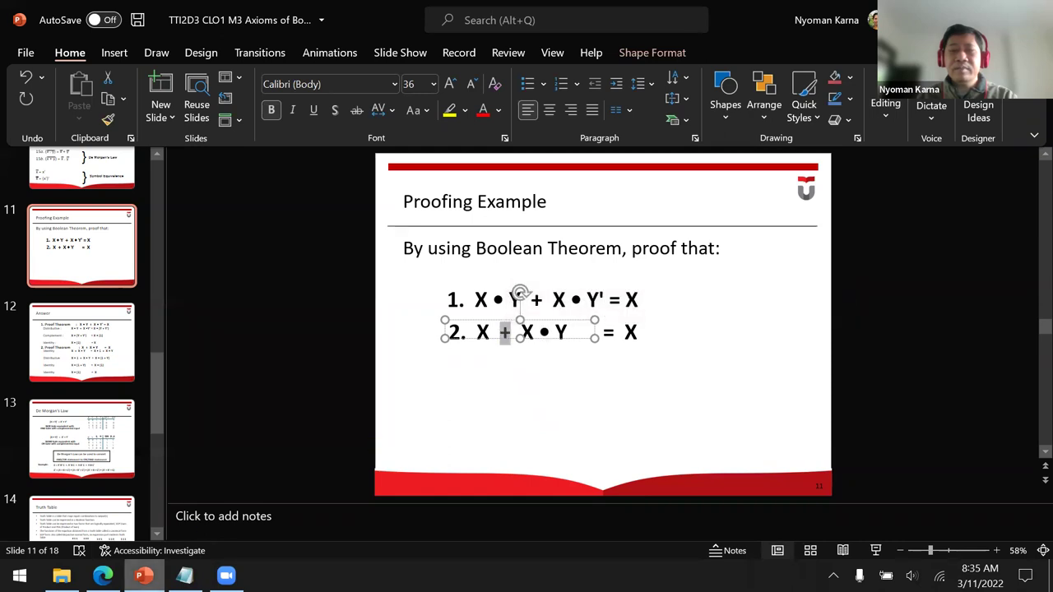
Step: Switch to Tinkercad and place a 74HC08 quad AND gate and a 74HC32 quad OR gate across the breadboard's centre gap
mouse_move(103, 576)
left_click(82, 518)
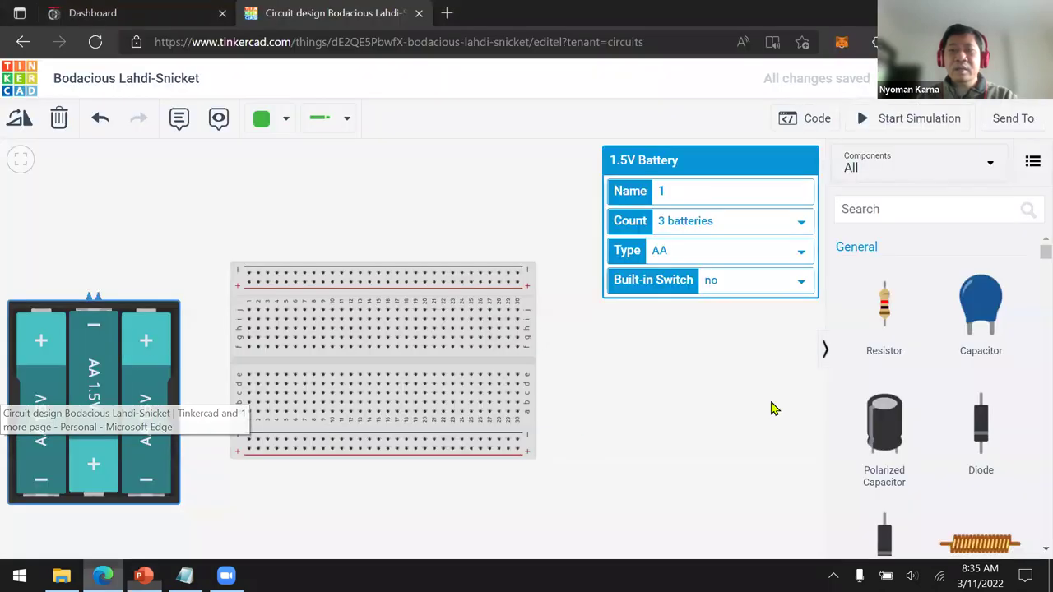
left_click_drag(1029, 260, 1029, 504)
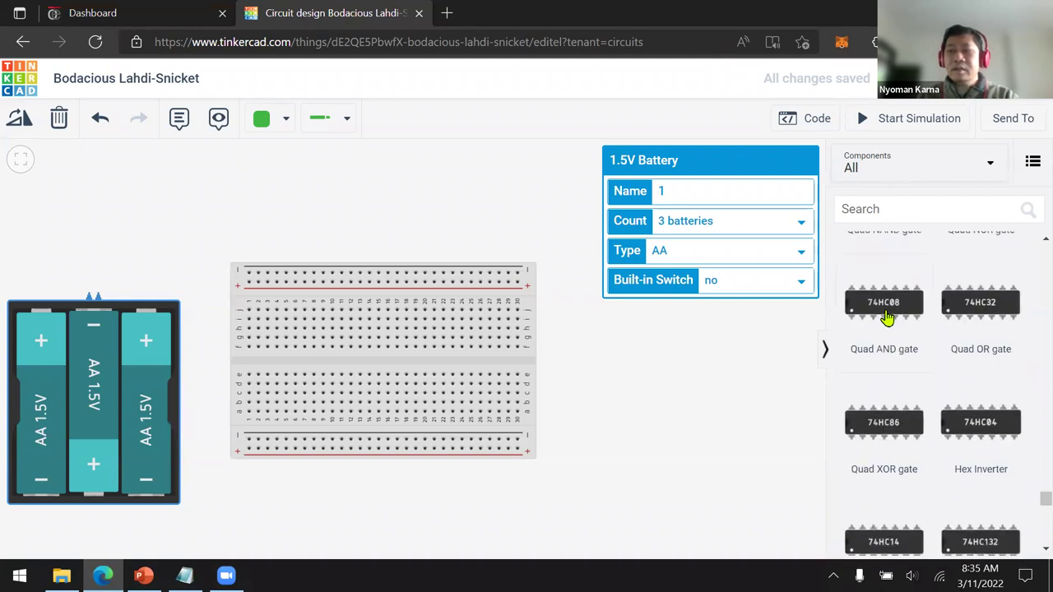
left_click_drag(874, 323, 329, 368)
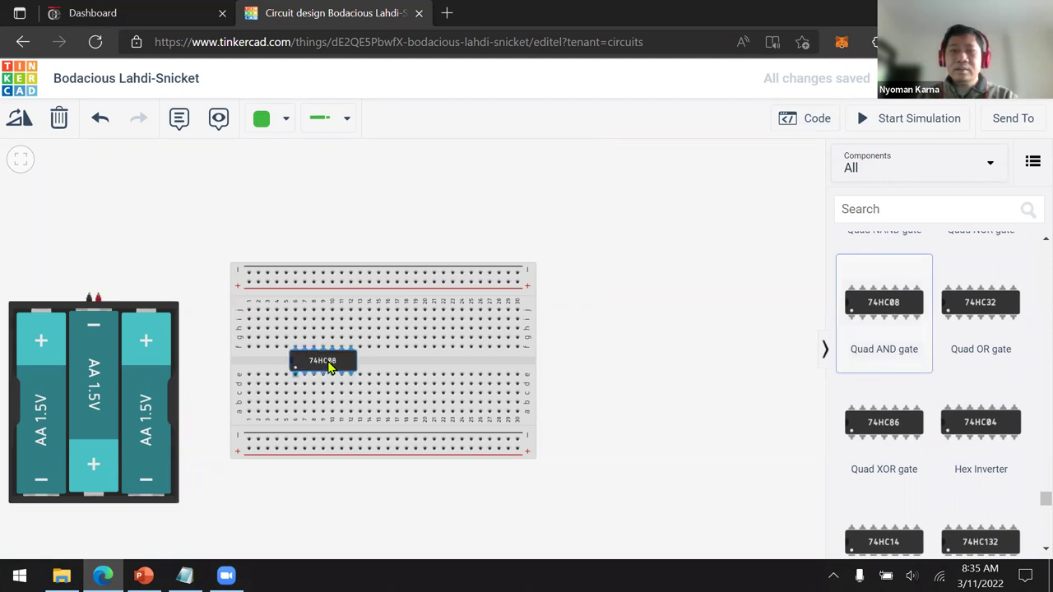
left_click_drag(949, 315, 404, 371)
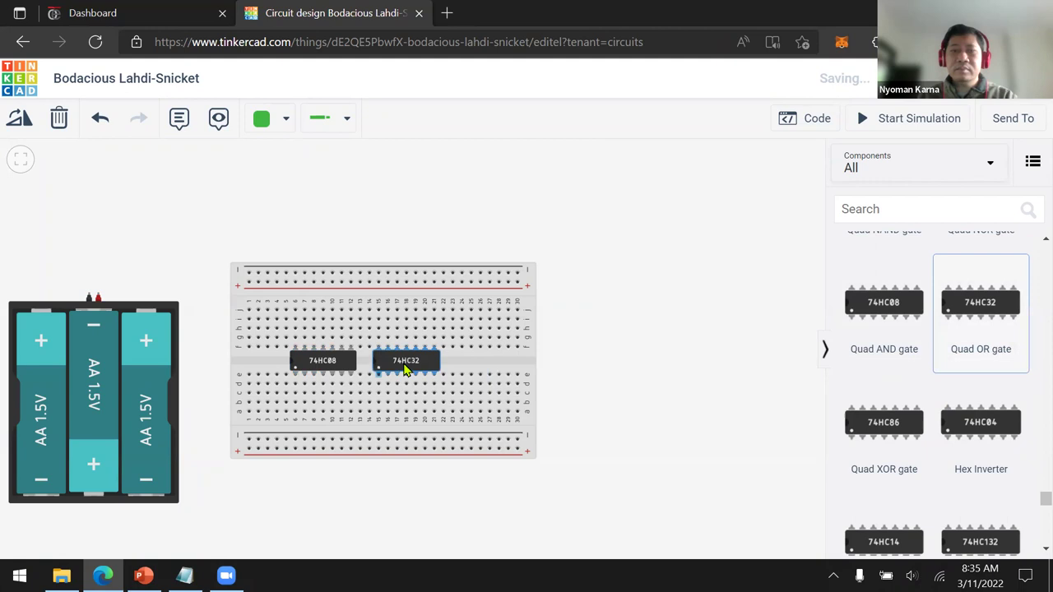
left_click(721, 322)
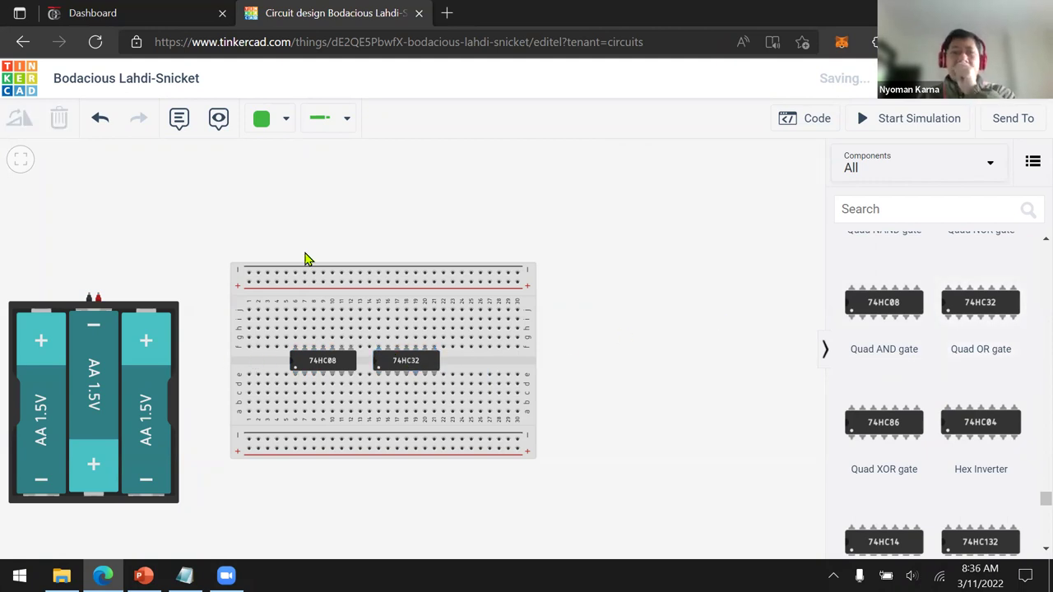
Step: Shift the battery pack slightly and connect its positive terminal to the breadboard's upper positive rail with a straightened red wire
left_click(138, 355)
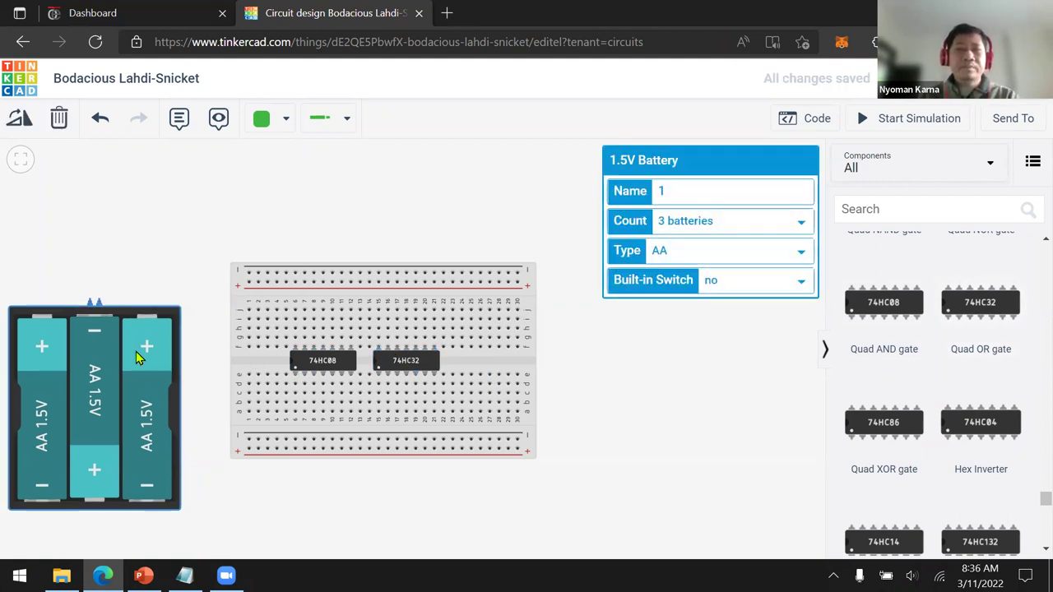
left_click_drag(138, 355, 148, 373)
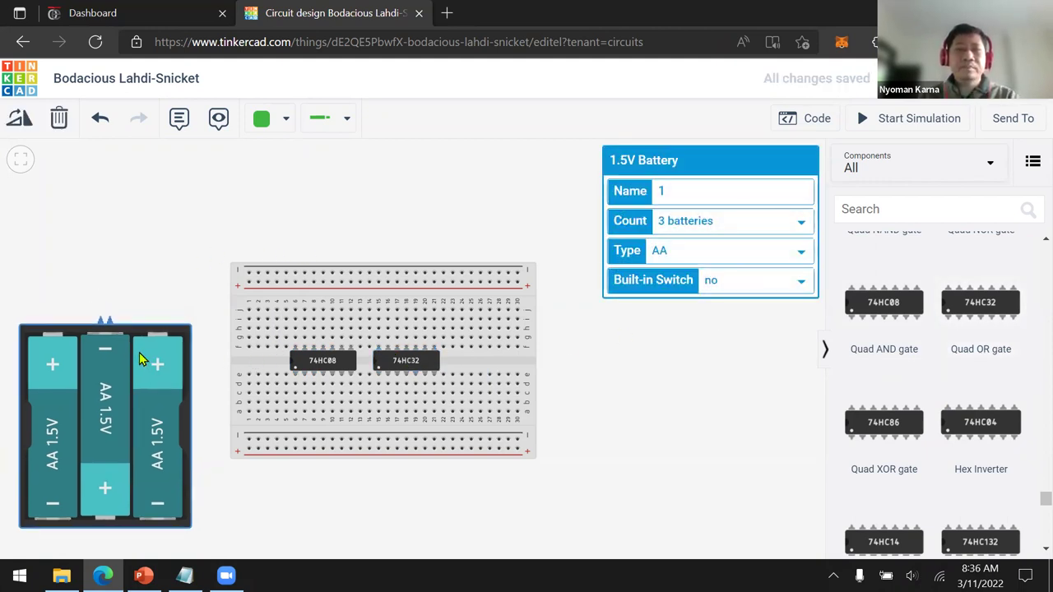
left_click(110, 319)
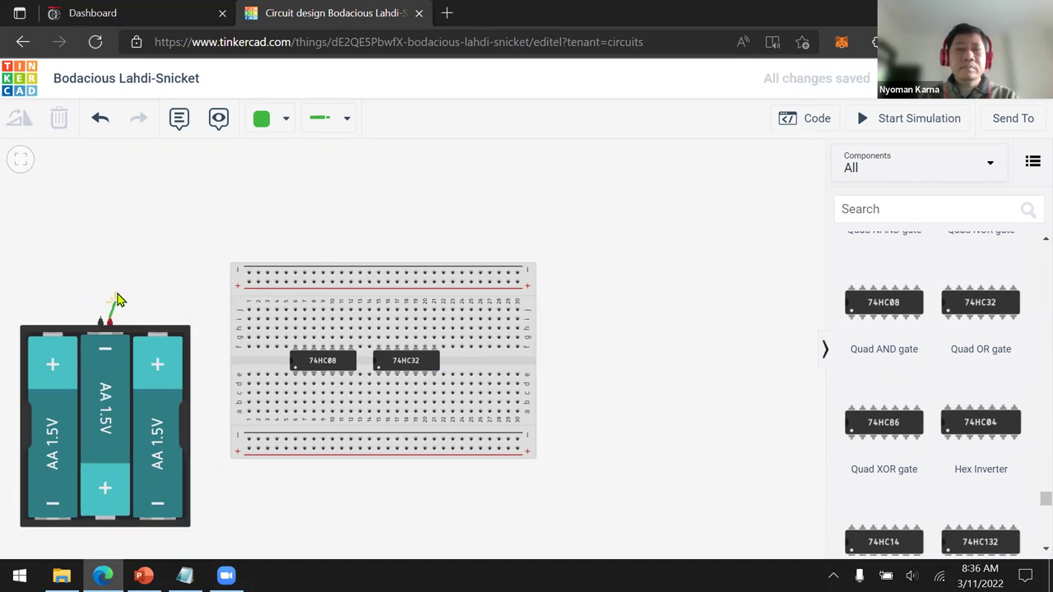
left_click(248, 283)
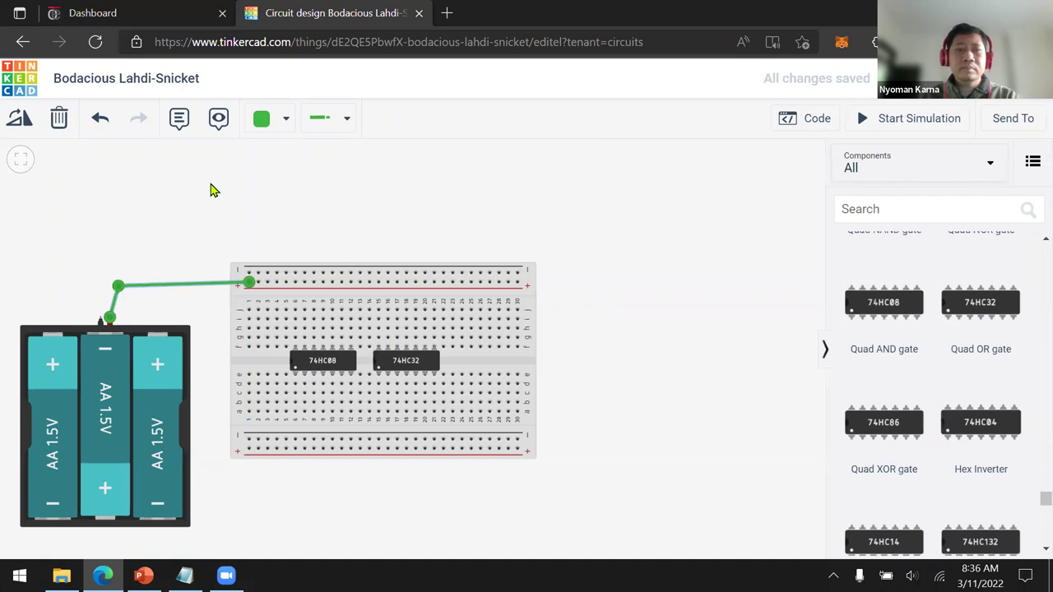
left_click(271, 125)
left_click(298, 202)
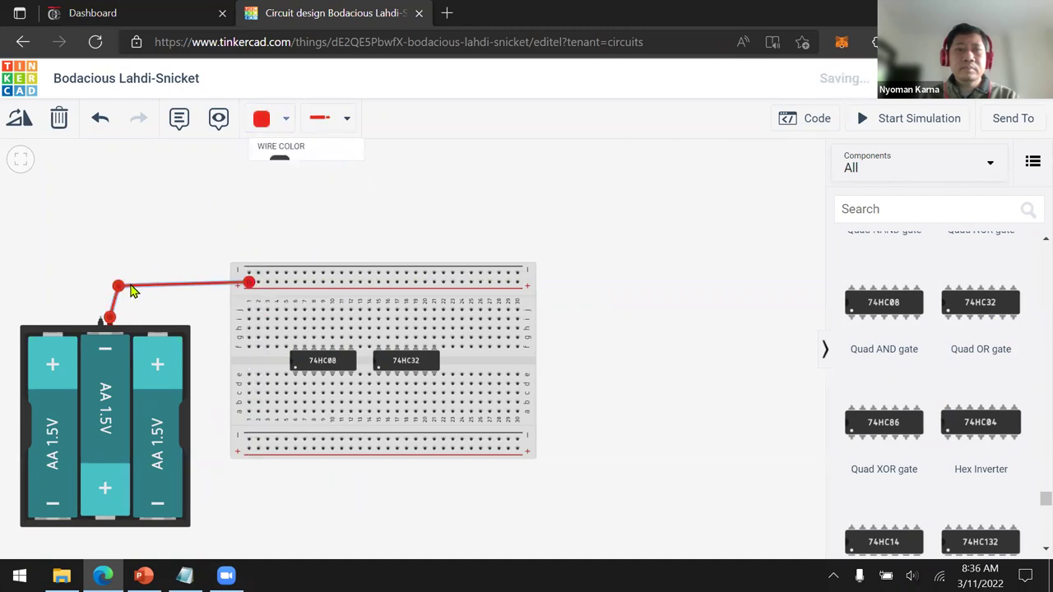
left_click_drag(122, 294, 109, 288)
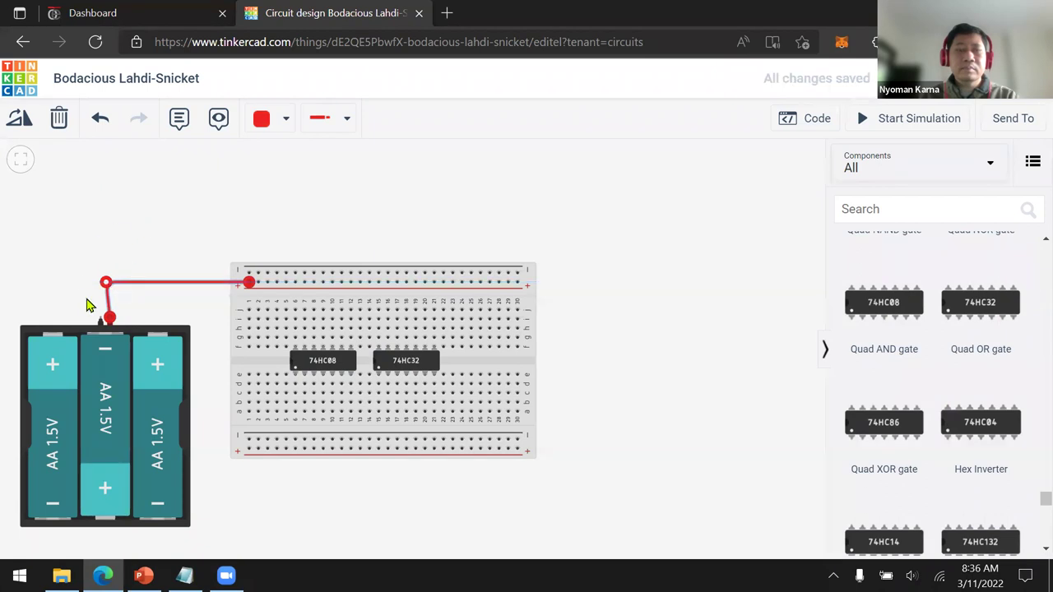
left_click_drag(107, 282, 109, 286)
Step: Connect the battery pack's negative terminal to the breadboard's upper negative rail with a black wire
left_click(104, 317)
left_click(101, 272)
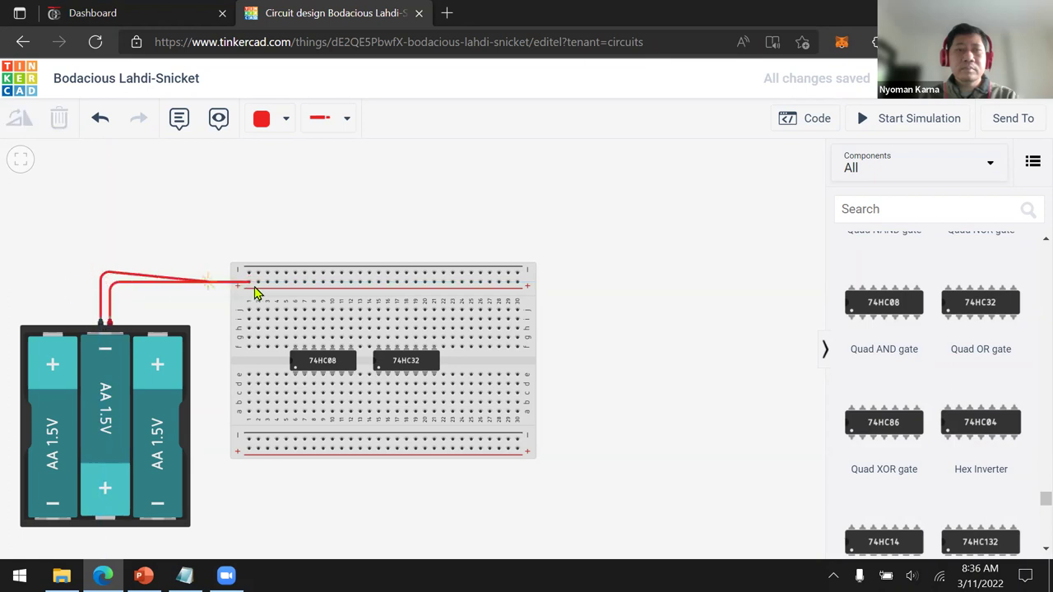
left_click(249, 272)
left_click(273, 125)
left_click(287, 169)
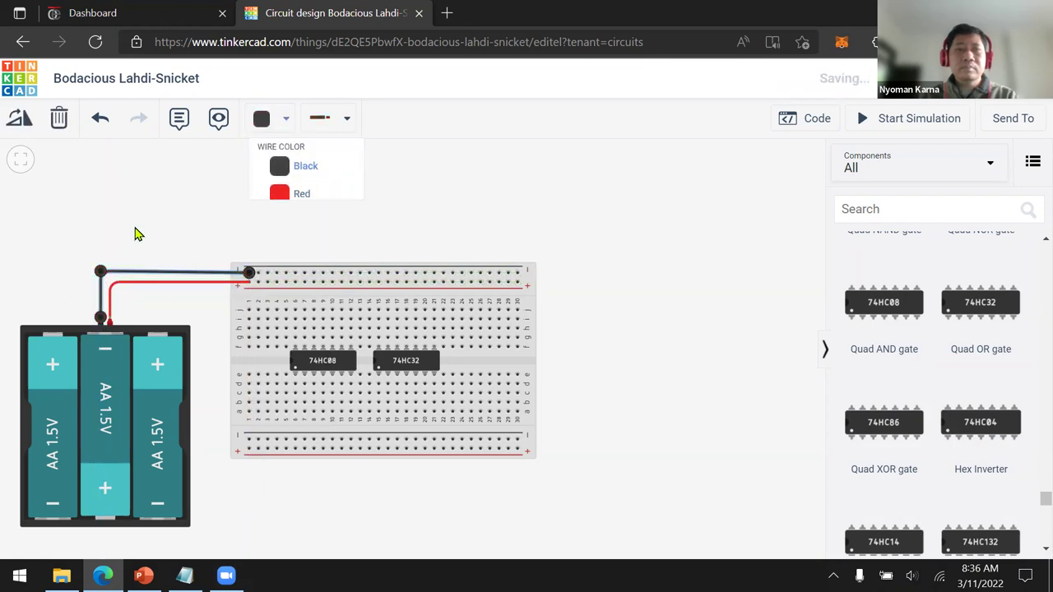
left_click(100, 273)
left_click(549, 283)
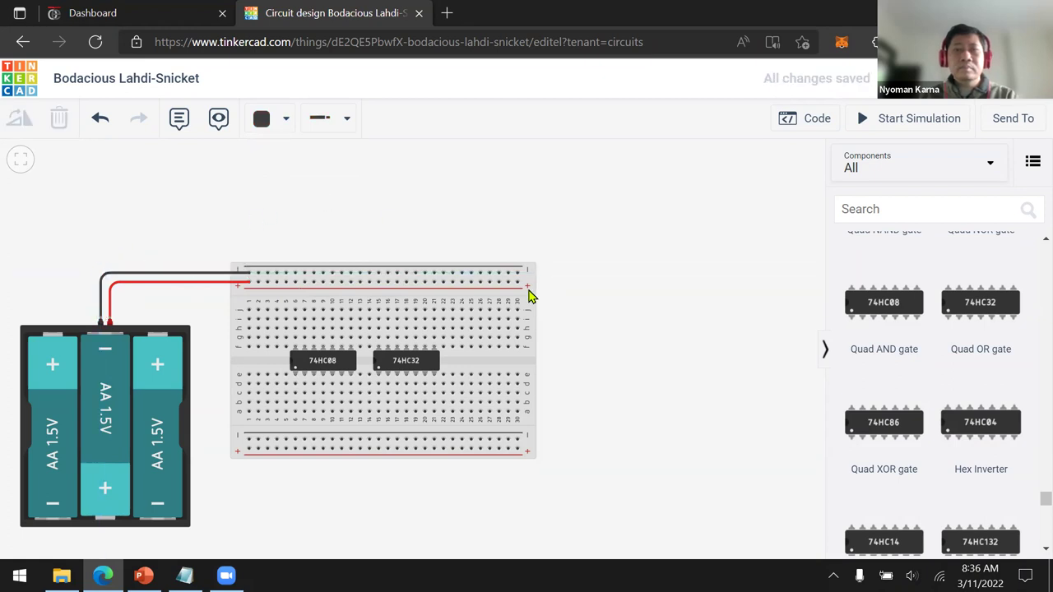
Step: Link the upper and lower negative rails with a black wire routed around the breadboard's column 30 end
left_click(520, 285)
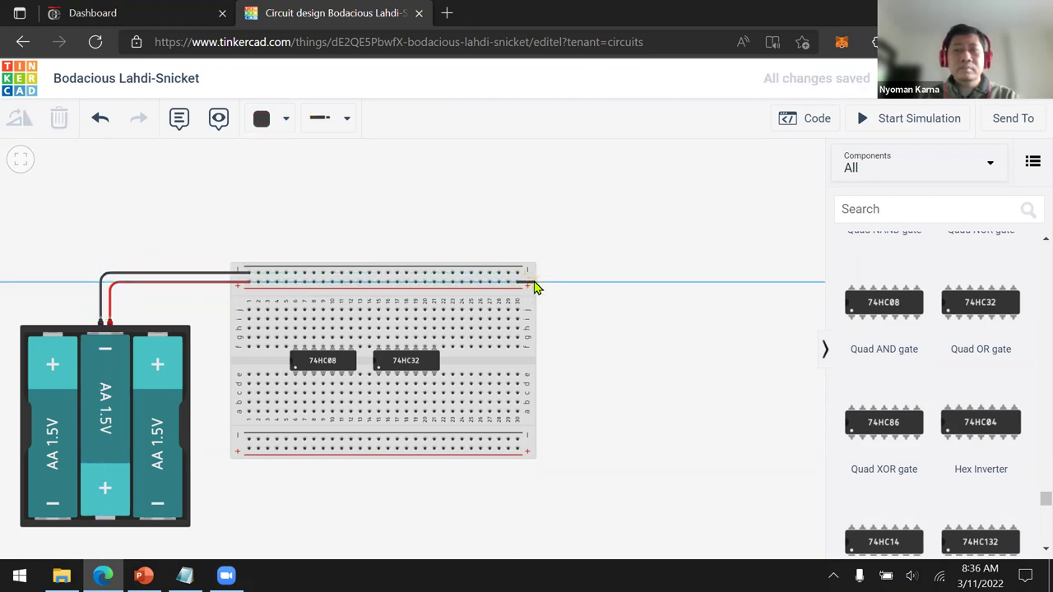
key("Escape")
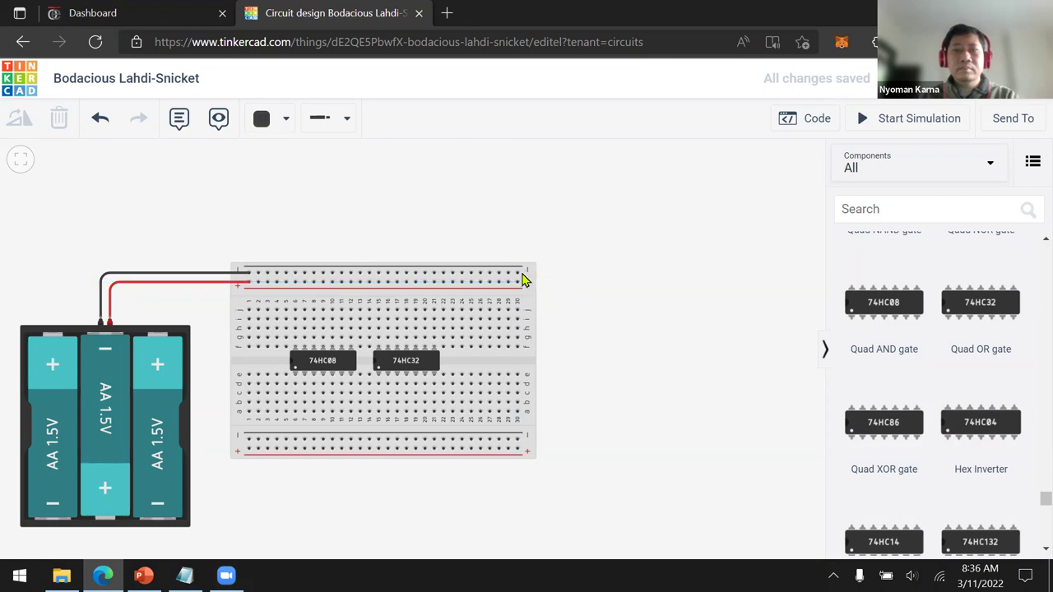
left_click(516, 273)
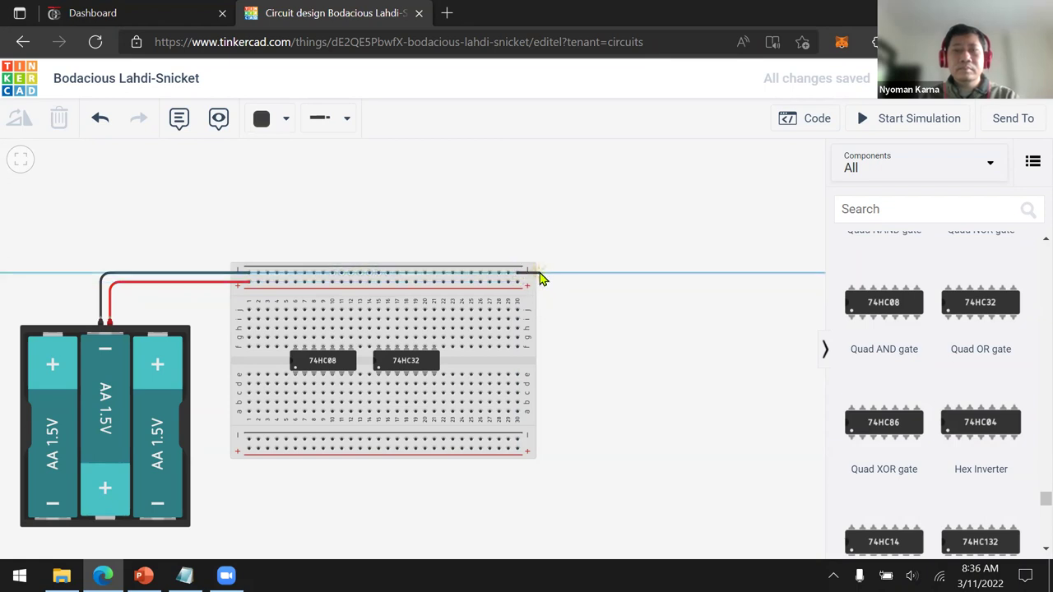
left_click(518, 438)
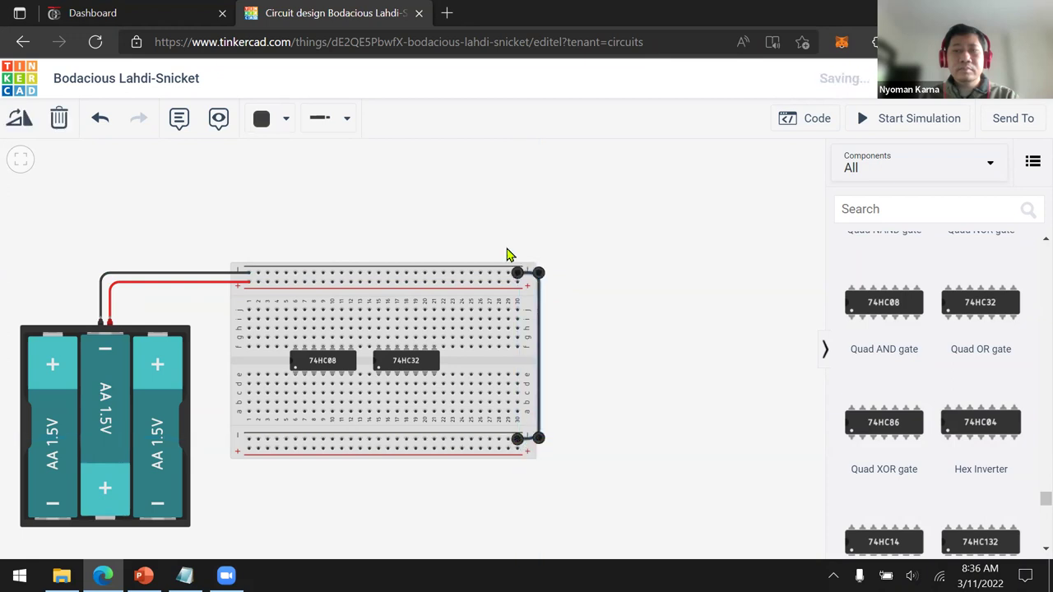
Step: Link the upper and lower positive rails at the column 30 end with a straightened red wire
left_click(528, 285)
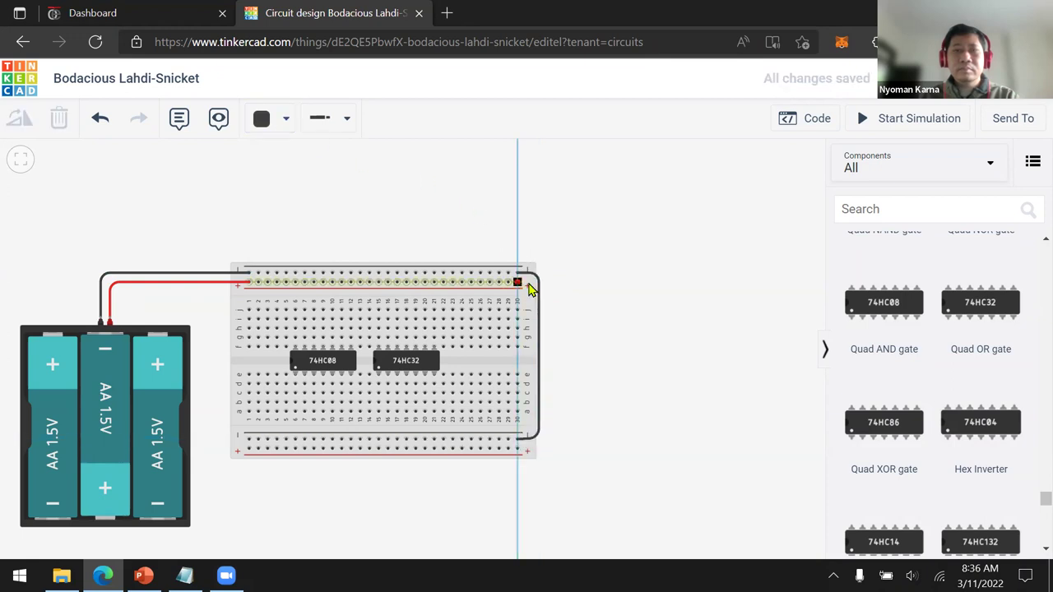
left_click(526, 451)
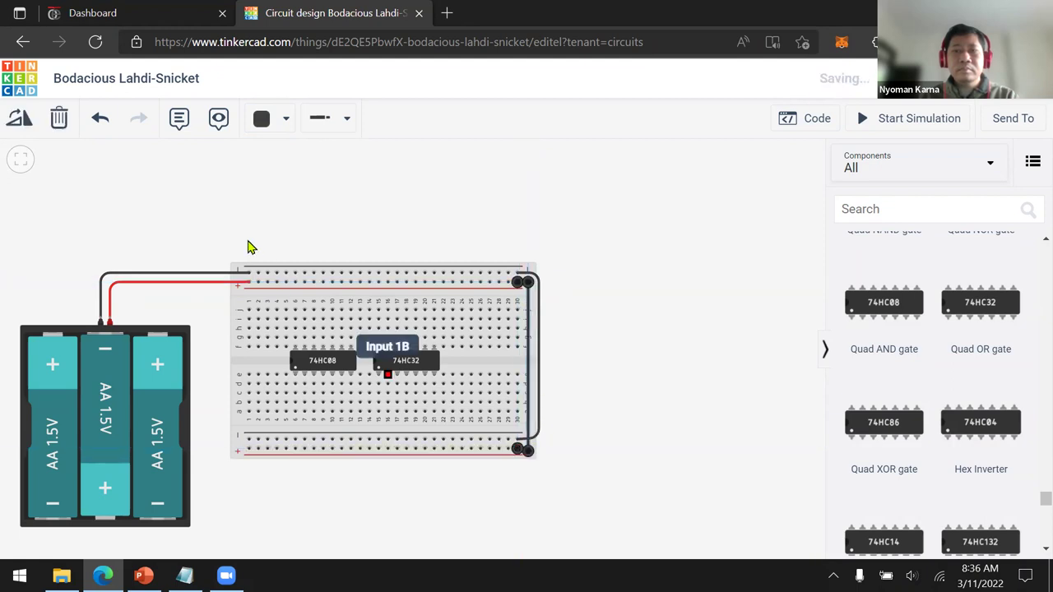
left_click(267, 122)
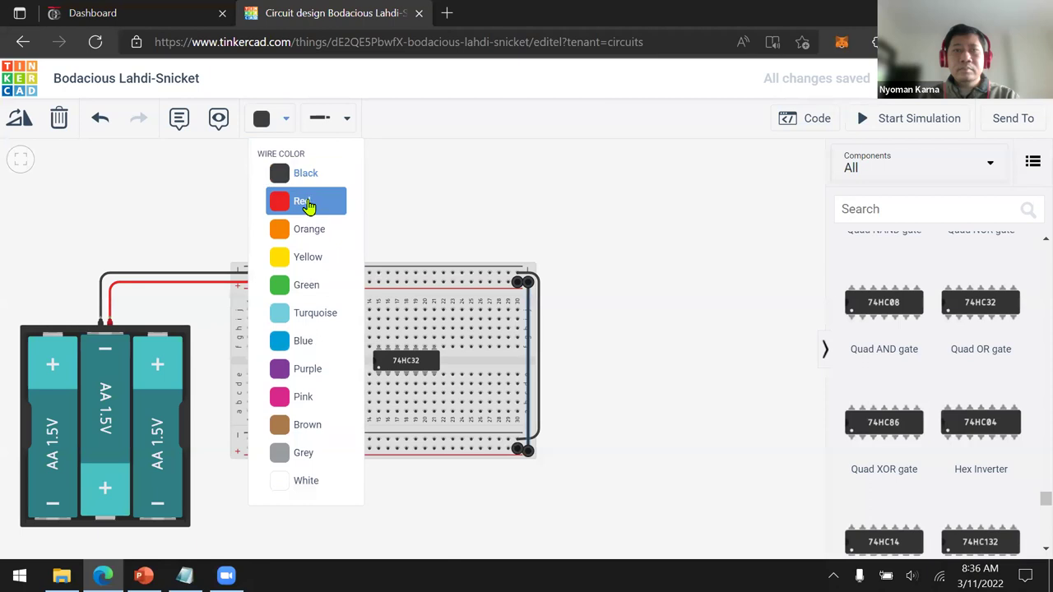
left_click(303, 203)
left_click_drag(529, 454, 527, 448)
left_click(633, 329)
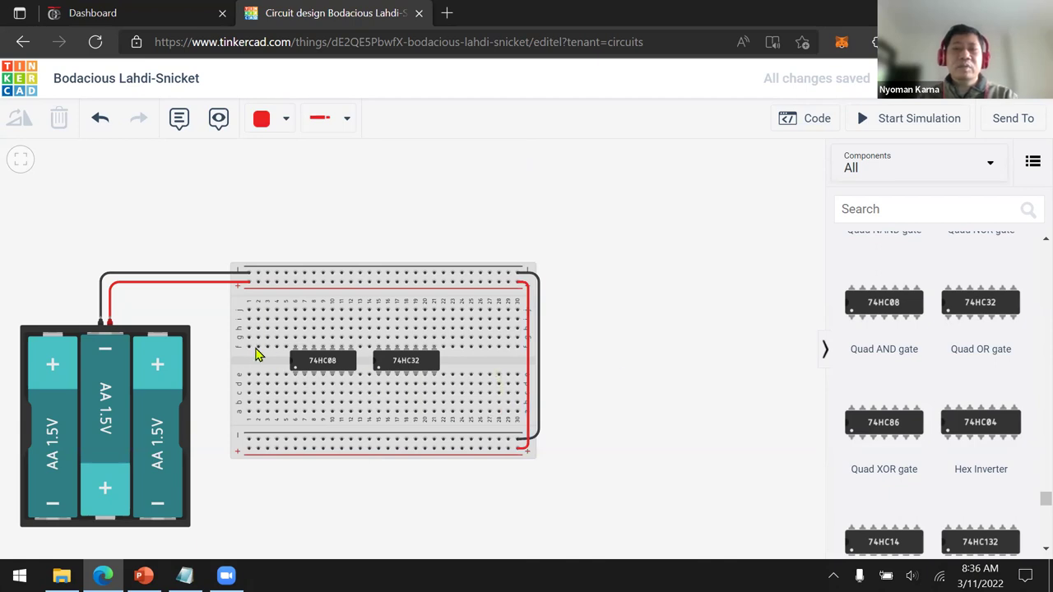
scroll(229, 349, "up", 4)
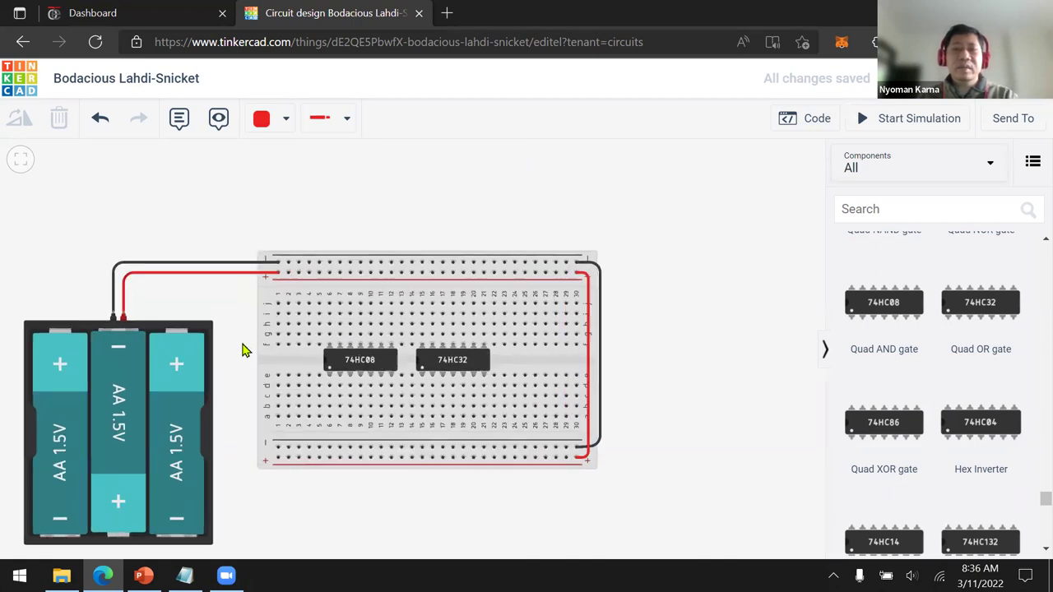